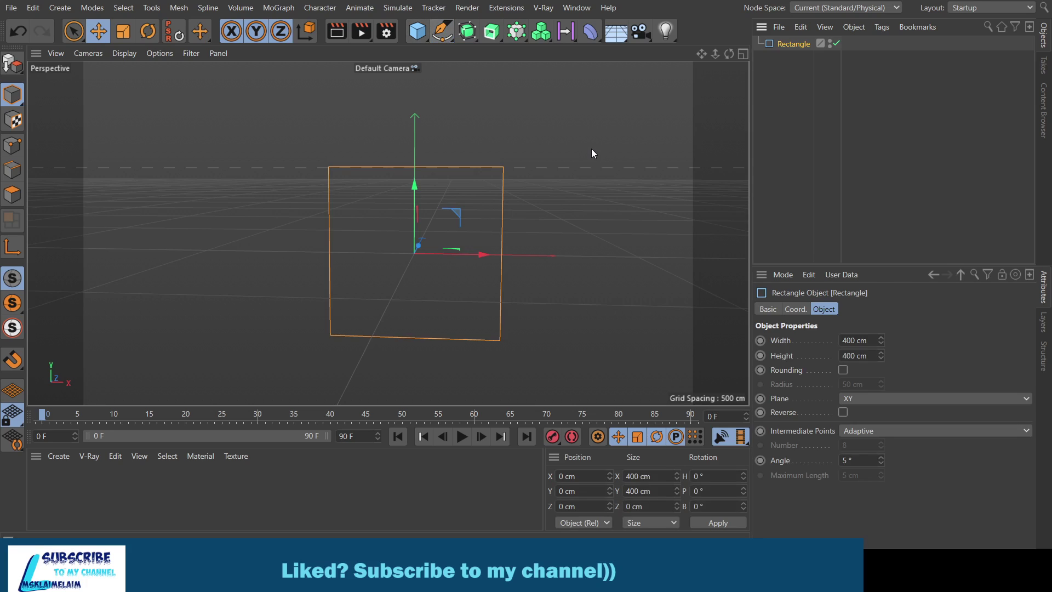
# - Make the rectangle a 200 × 400 cm pill with 95 cm rounding, then duplicate it as Rectangle.1
pyautogui.click(843, 370)
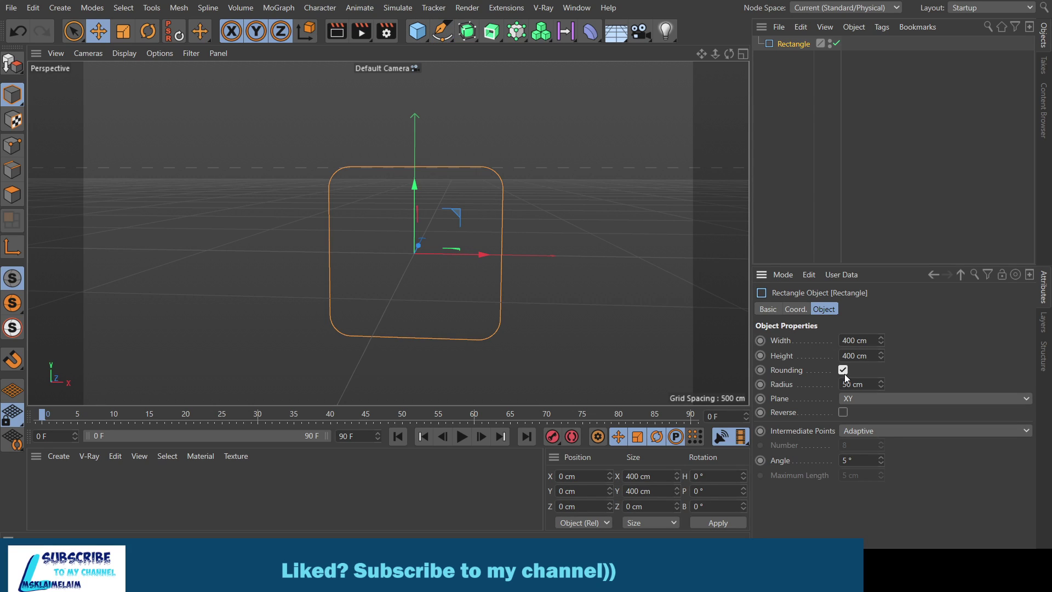
pyautogui.doubleClick(857, 340)
pyautogui.write('200')
pyautogui.scroll(5, 394, 240)
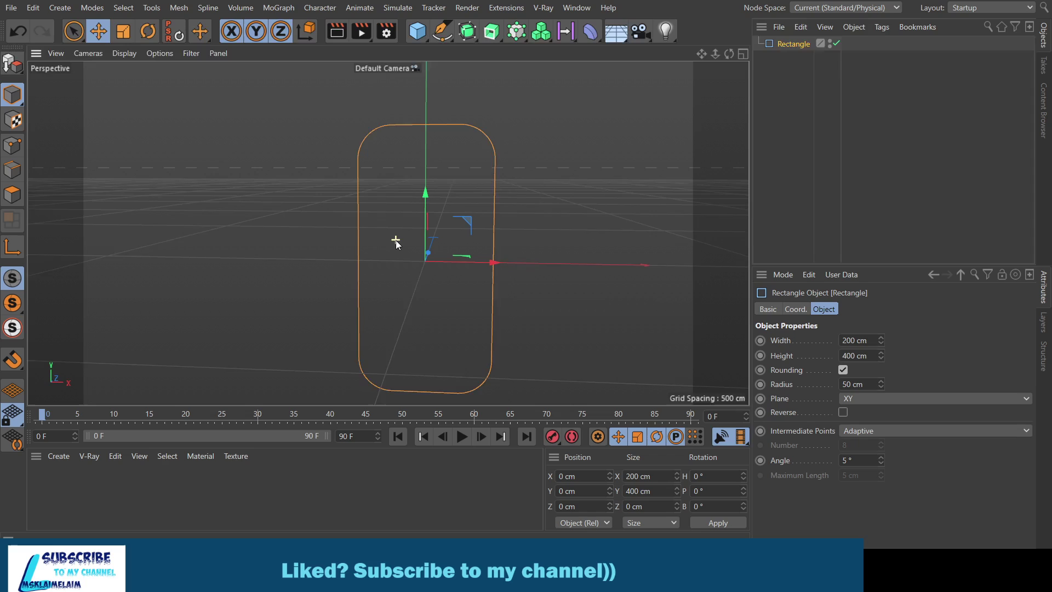
pyautogui.moveTo(880, 384)
pyautogui.mouseDown()
pyautogui.moveTo(880, 361)
pyautogui.moveTo(881, 372)
pyautogui.mouseUp()
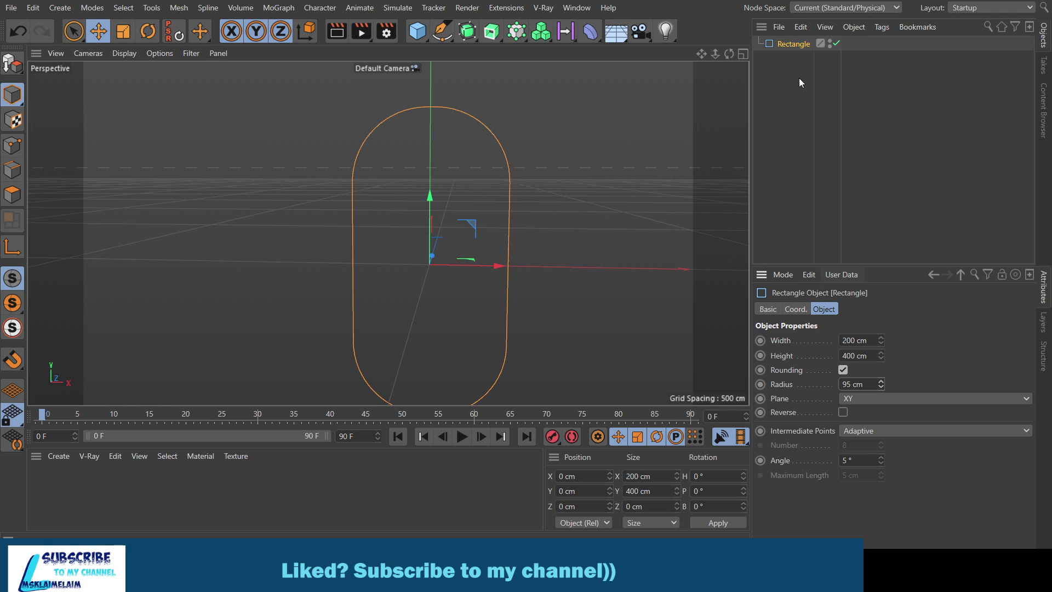
pyautogui.keyDown('ctrl'); pyautogui.moveTo(798, 53); pyautogui.dragTo(798, 53); pyautogui.keyUp('ctrl')
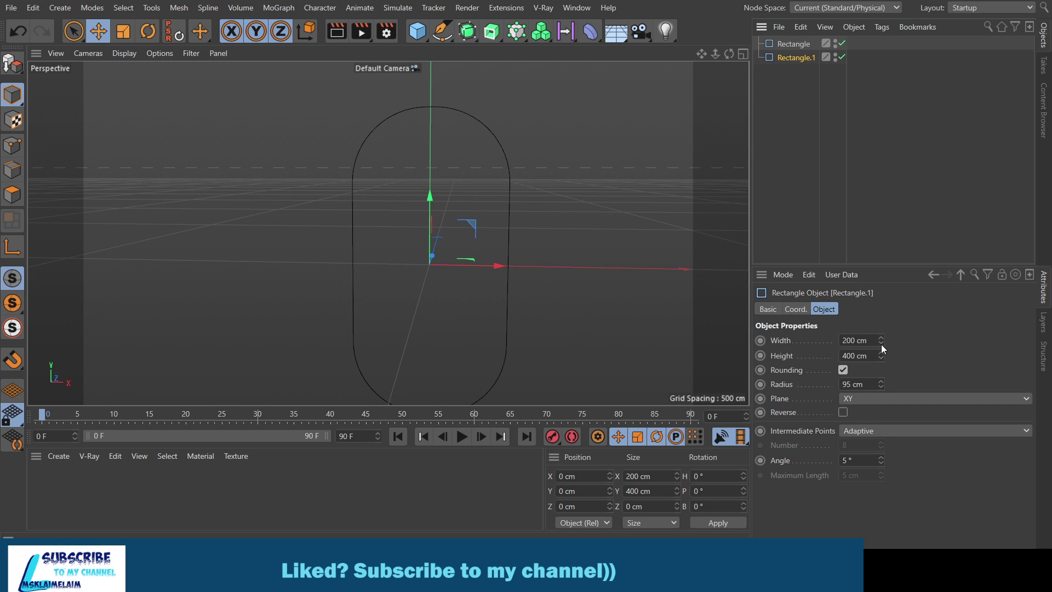
# - Resize Rectangle.1 to 156 × 345 cm, then duplicate it as Rectangle.2 at 182 × 369 cm
pyautogui.moveTo(881, 345); pyautogui.dragTo(881, 361)
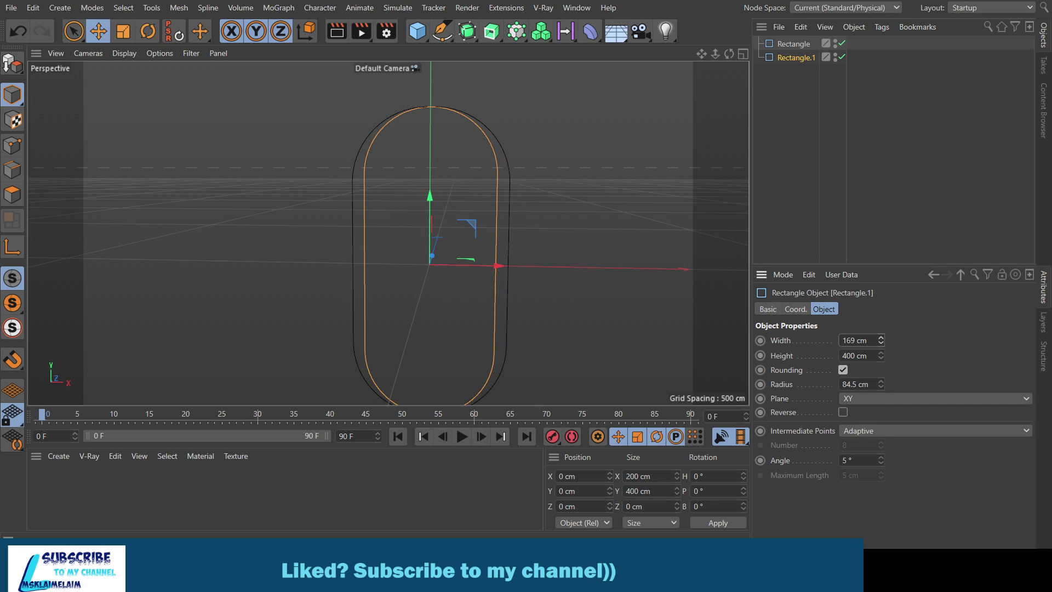
pyautogui.moveTo(880, 356)
pyautogui.mouseDown()
pyautogui.moveTo(880, 371)
pyautogui.moveTo(881, 347)
pyautogui.mouseUp()
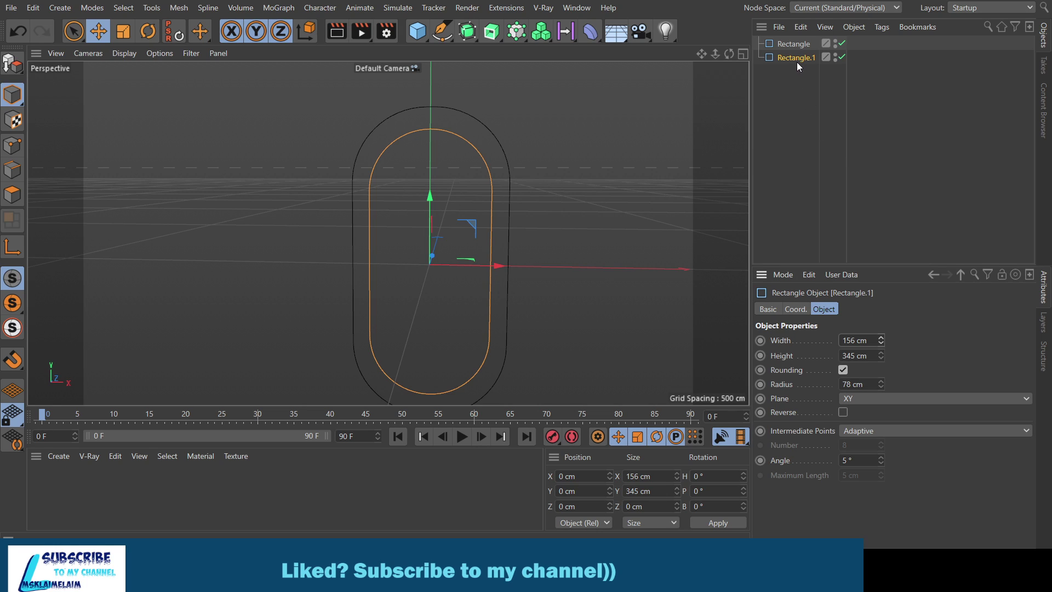
pyautogui.keyDown('ctrl'); pyautogui.moveTo(797, 57); pyautogui.dragTo(801, 78); pyautogui.keyUp('ctrl')
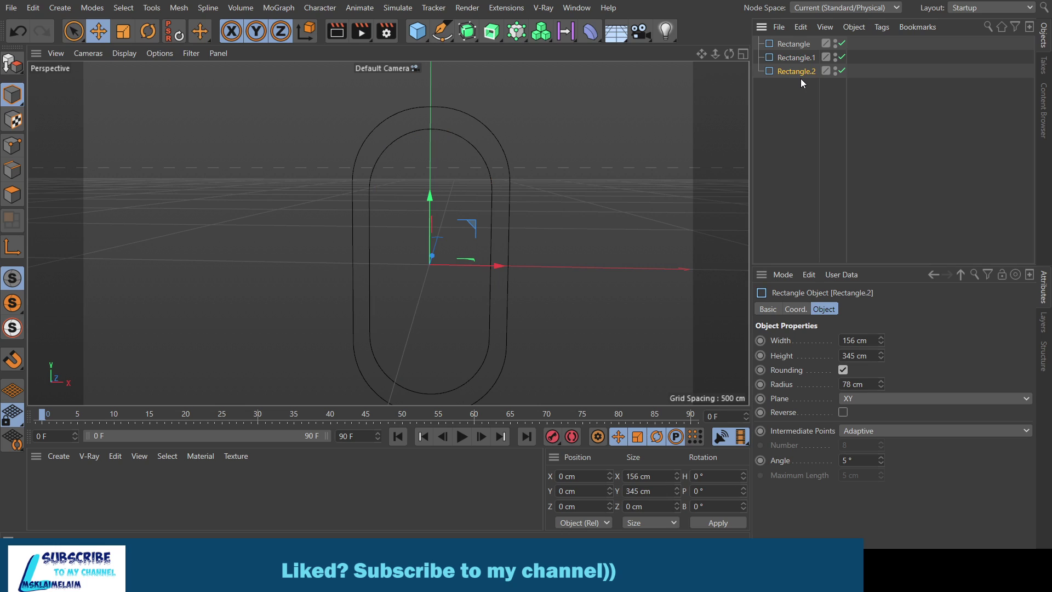
pyautogui.moveTo(881, 340)
pyautogui.mouseDown()
pyautogui.moveTo(899, 340)
pyautogui.moveTo(880, 361)
pyautogui.moveTo(881, 337)
pyautogui.moveTo(884, 390)
pyautogui.mouseUp()
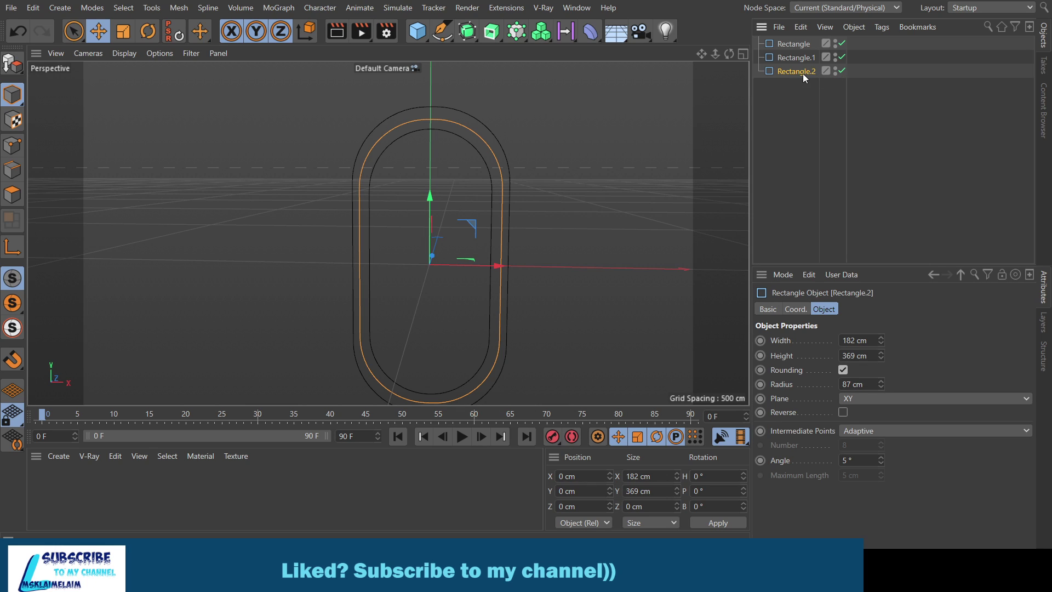
# - Enlarge the outer Rectangle to 230 × 448 cm with a 115 cm corner radius
pyautogui.click(803, 48)
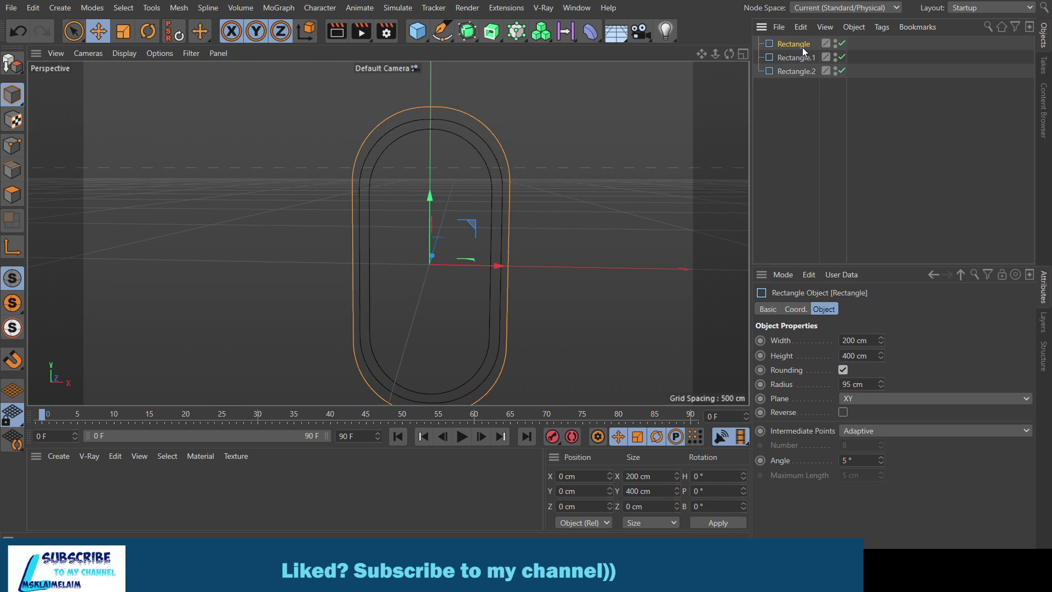
pyautogui.moveTo(880, 340)
pyautogui.mouseDown()
pyautogui.moveTo(879, 353)
pyautogui.moveTo(880, 343)
pyautogui.mouseUp()
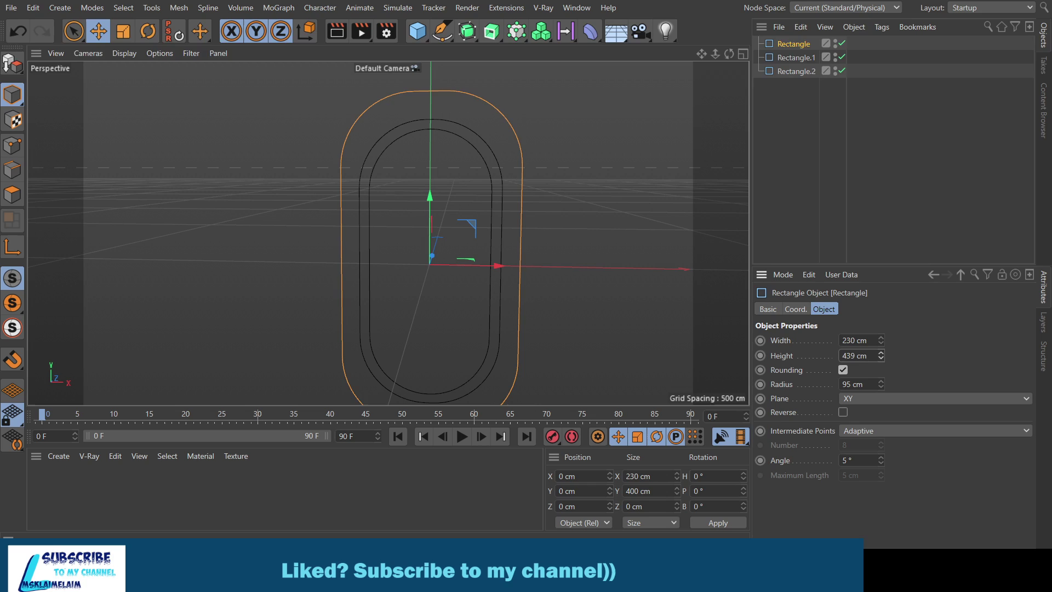
pyautogui.moveTo(881, 383); pyautogui.dragTo(877, 379)
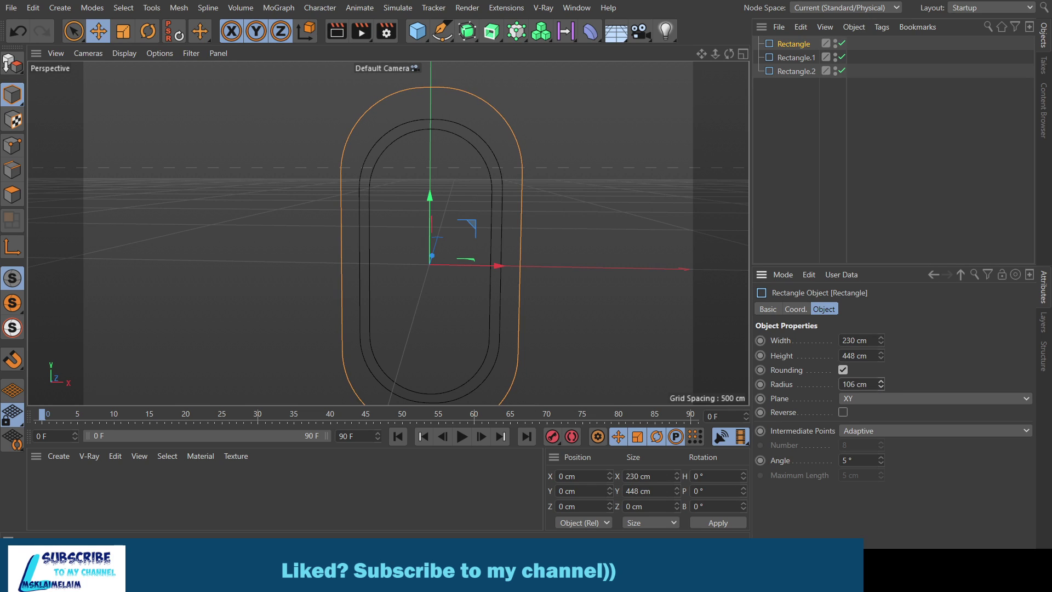
# - Resize the middle outline, Rectangle.2, to 198 × 401 cm
pyautogui.click(805, 60)
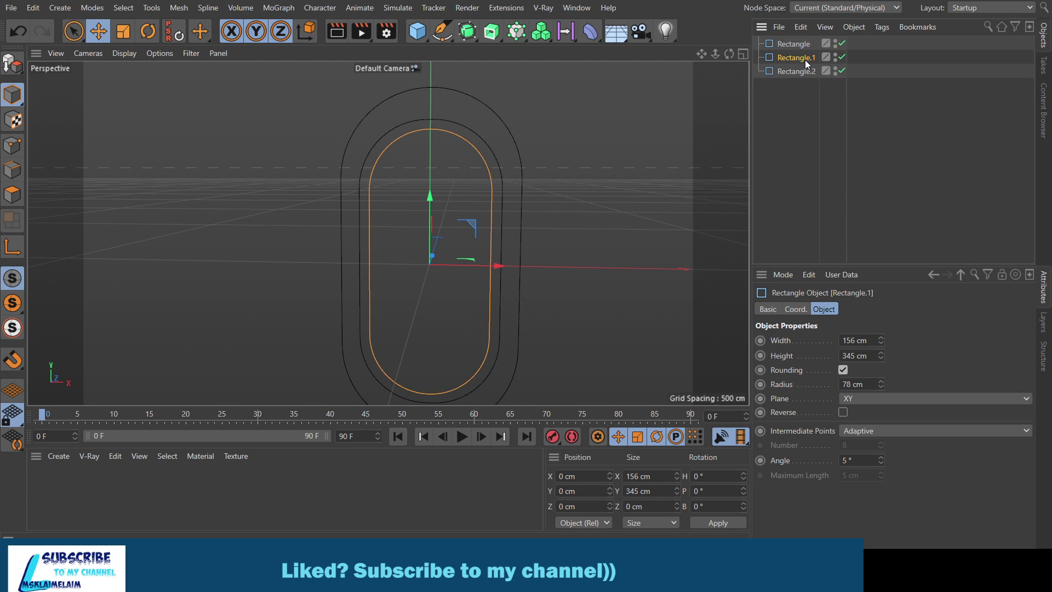
pyautogui.click(790, 72)
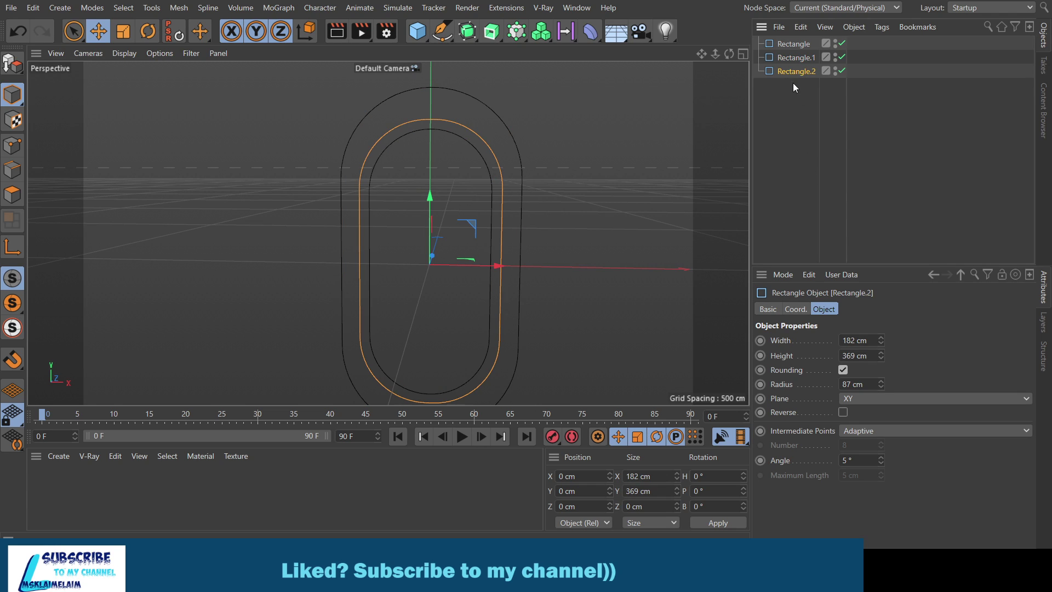
pyautogui.moveTo(881, 340); pyautogui.dragTo(881, 377)
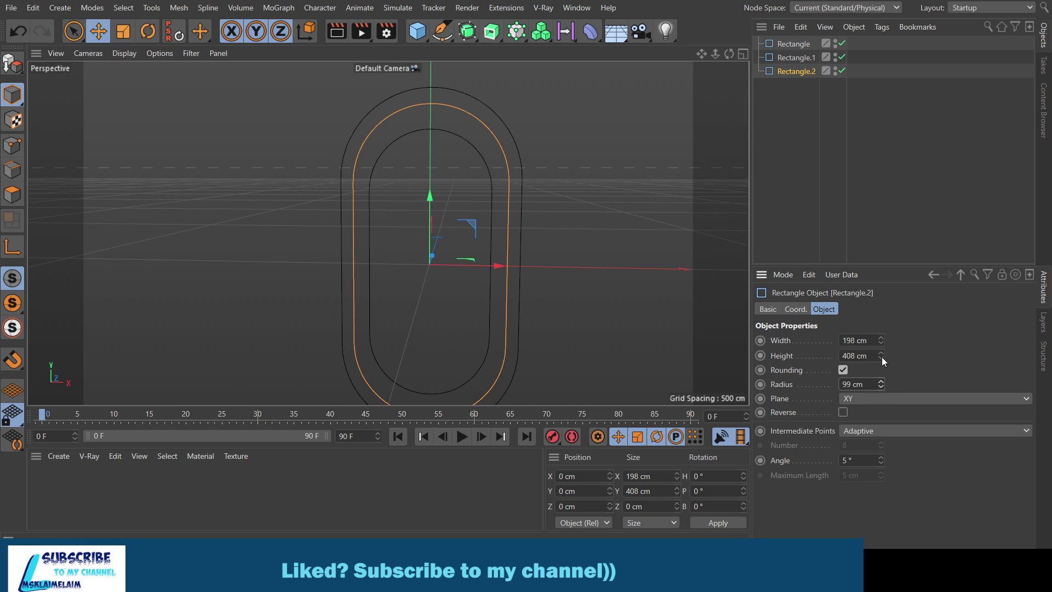
pyautogui.moveTo(882, 356); pyautogui.dragTo(880, 359)
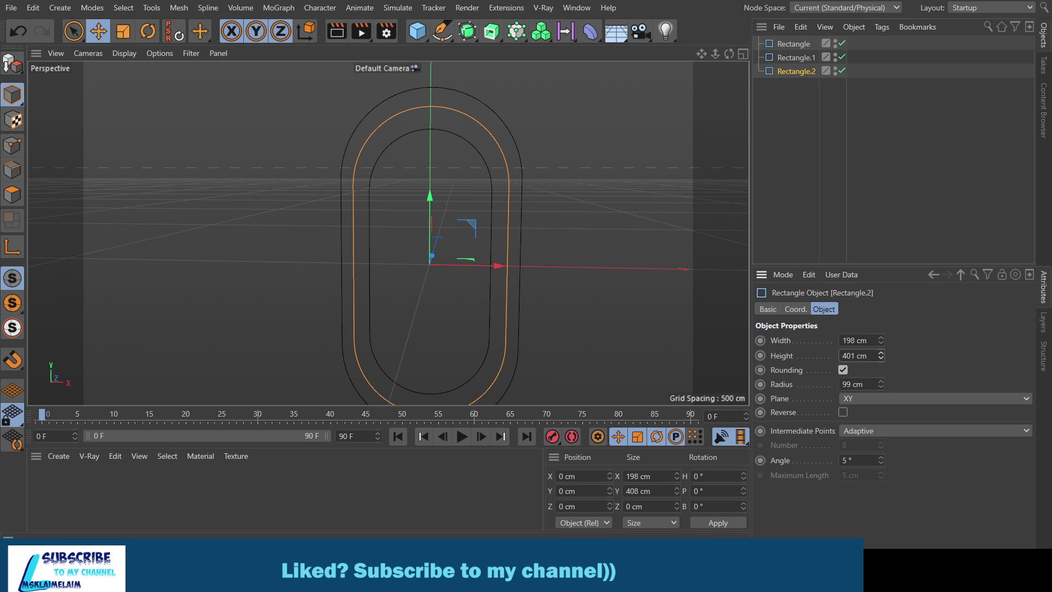
pyautogui.scroll(-1, 663, 220)
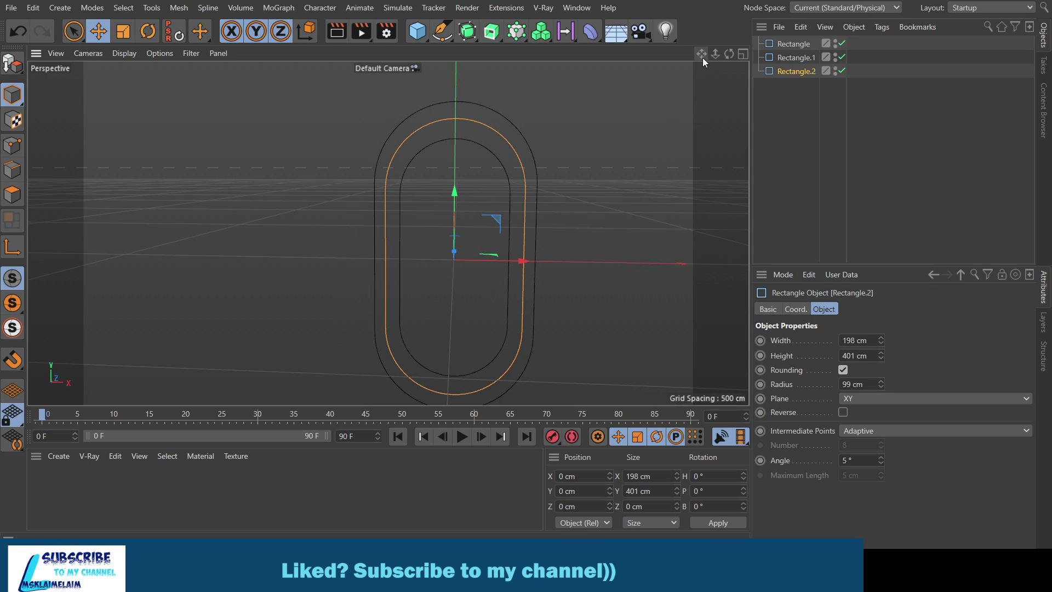
pyautogui.moveTo(702, 58); pyautogui.dragTo(622, 48)
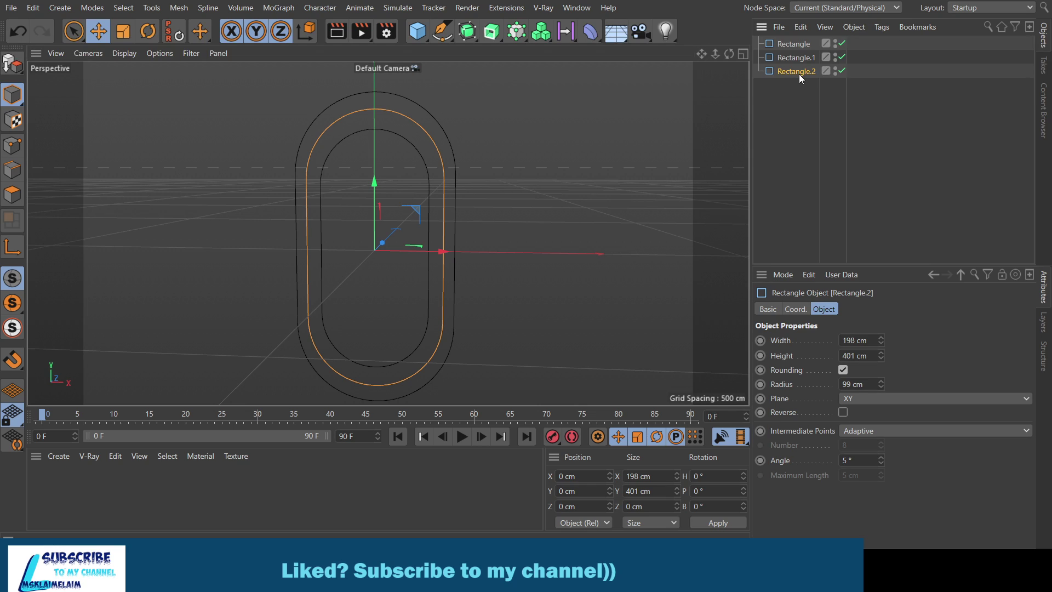
# - Duplicate Rectangle.2 as Rectangle.3 and select the outer and inner outlines together
pyautogui.keyDown('ctrl'); pyautogui.moveTo(796, 74); pyautogui.dragTo(798, 83); pyautogui.keyUp('ctrl')
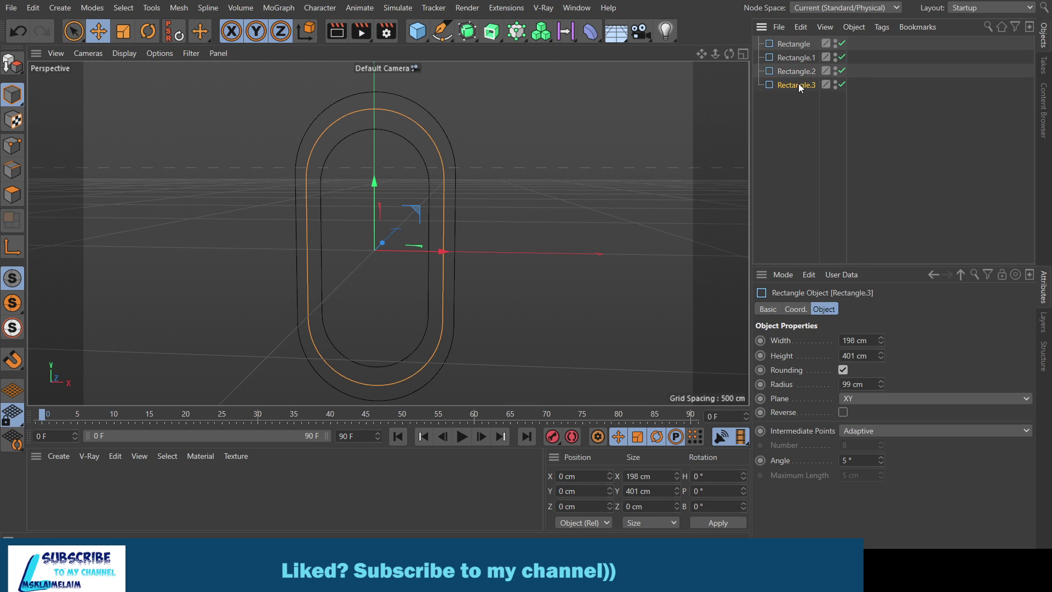
pyautogui.click(792, 44)
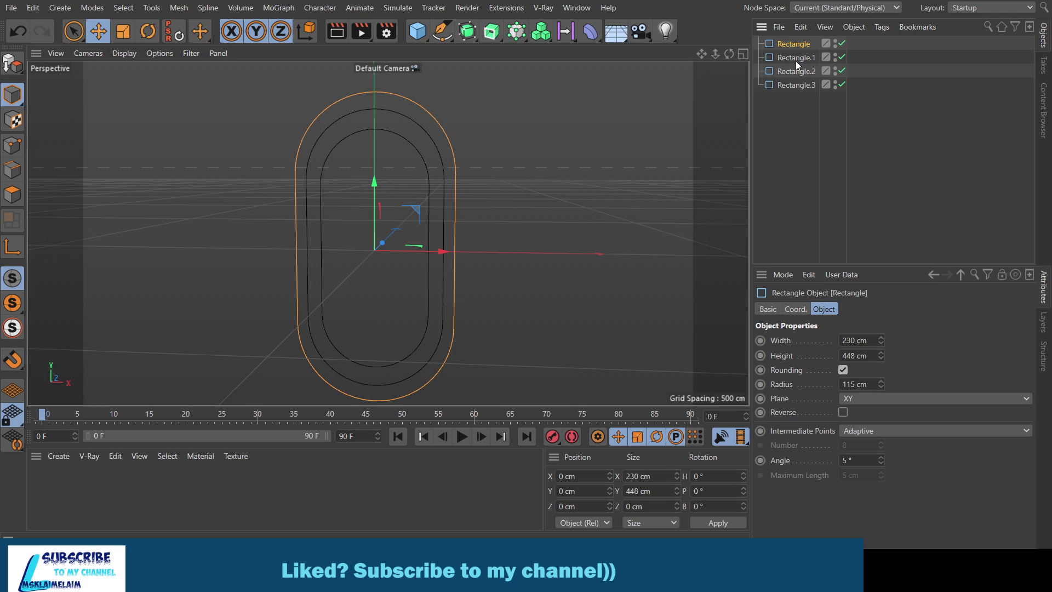
pyautogui.click(796, 61)
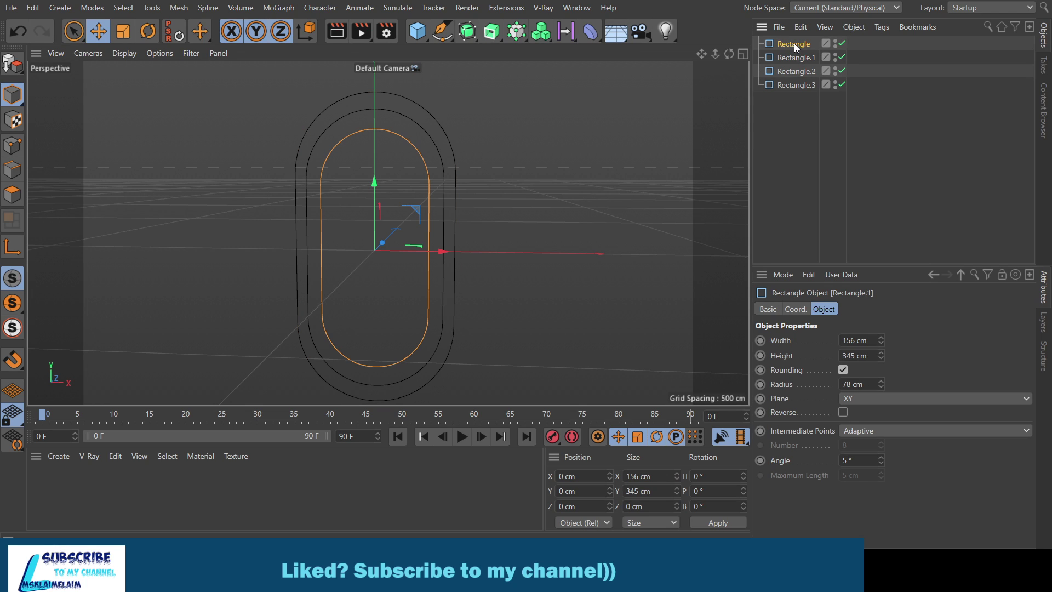
pyautogui.click(795, 44)
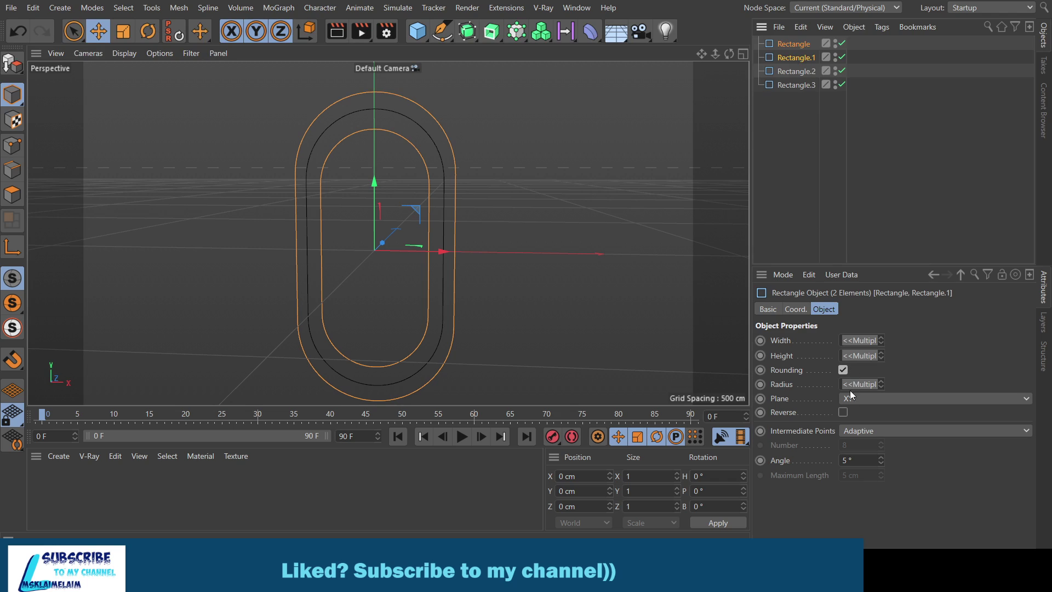
# - Connect the outer and inner outlines into one spline and place it inside a new Extrude
pyautogui.hotkey('ctrl', 'shift', 'c')
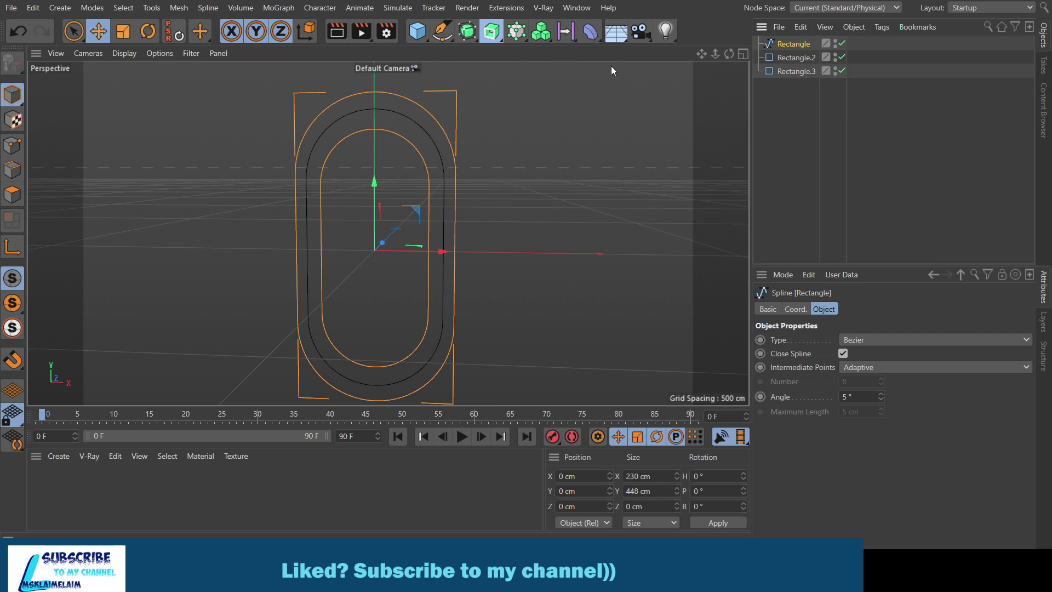
pyautogui.click(492, 31)
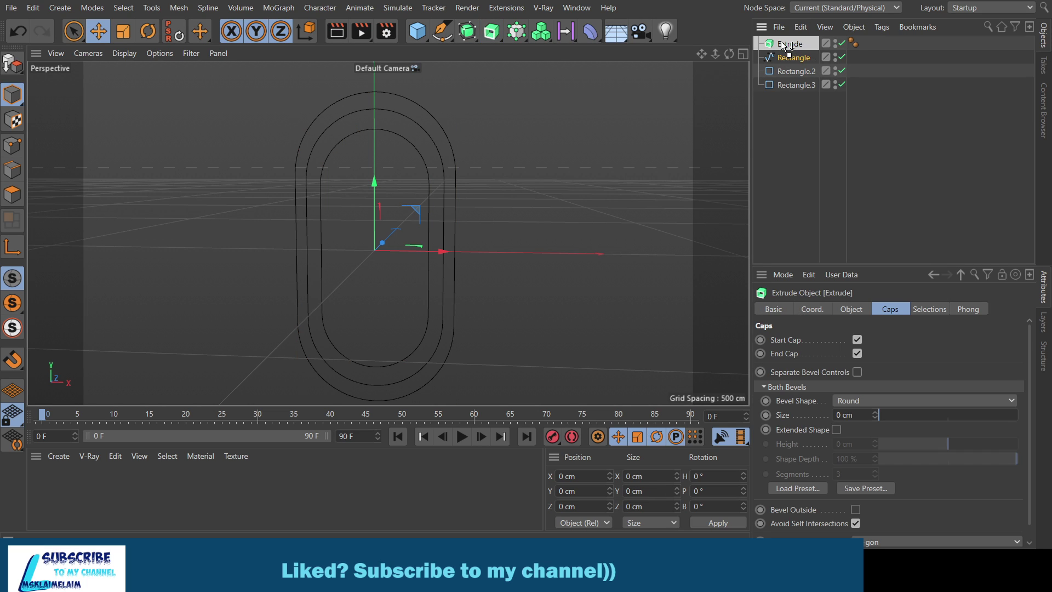
pyautogui.moveTo(777, 58)
pyautogui.mouseDown()
pyautogui.moveTo(783, 46)
pyautogui.moveTo(771, 164)
pyautogui.mouseUp()
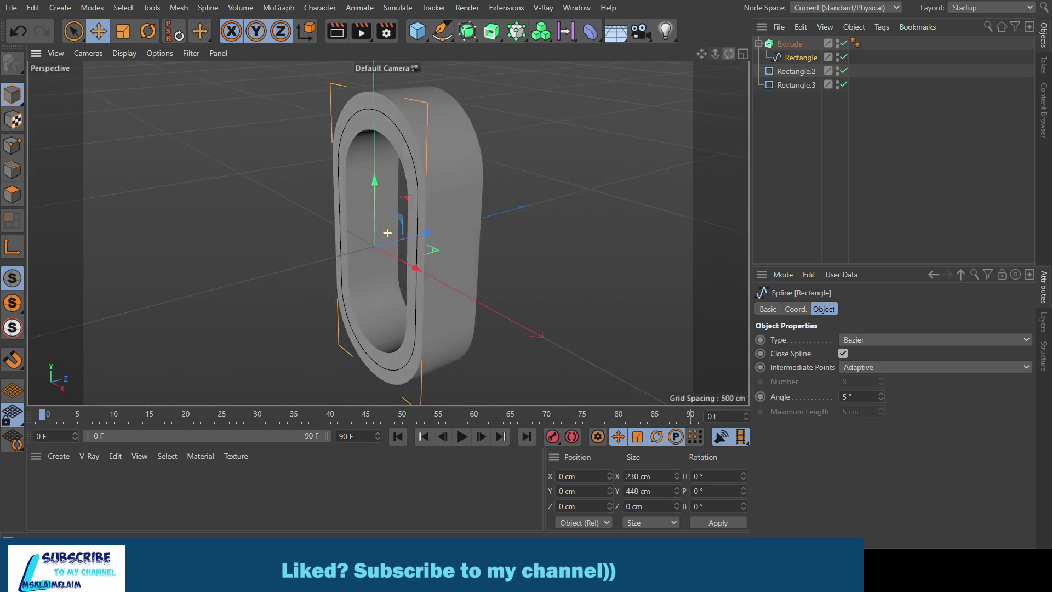
# - Set the extrusion depth to 50 cm with 5 cm rounded cap bevels
pyautogui.click(790, 44)
pyautogui.click(853, 309)
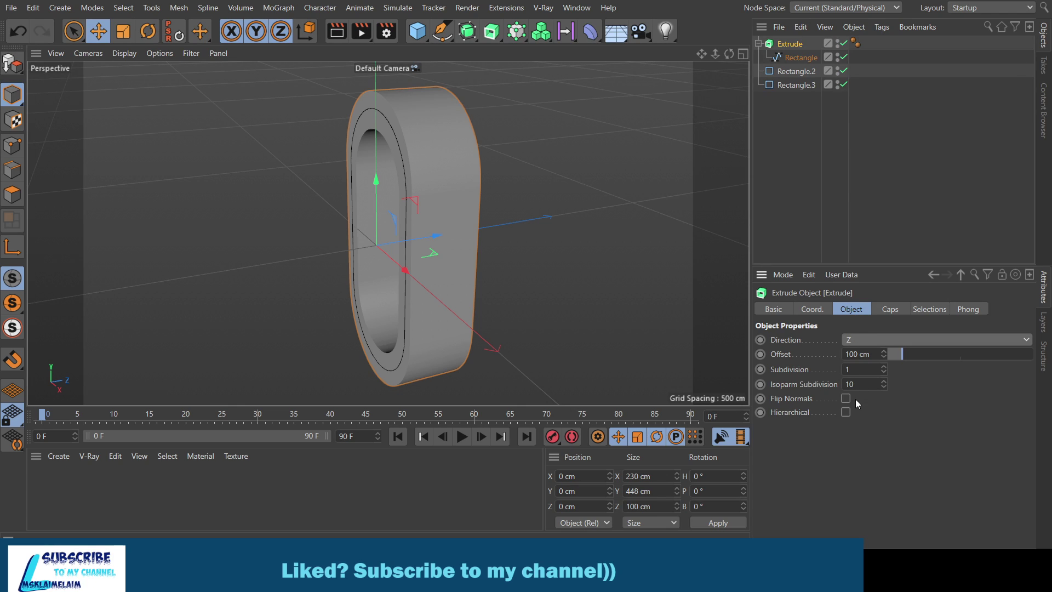
pyautogui.moveTo(901, 359); pyautogui.dragTo(896, 360)
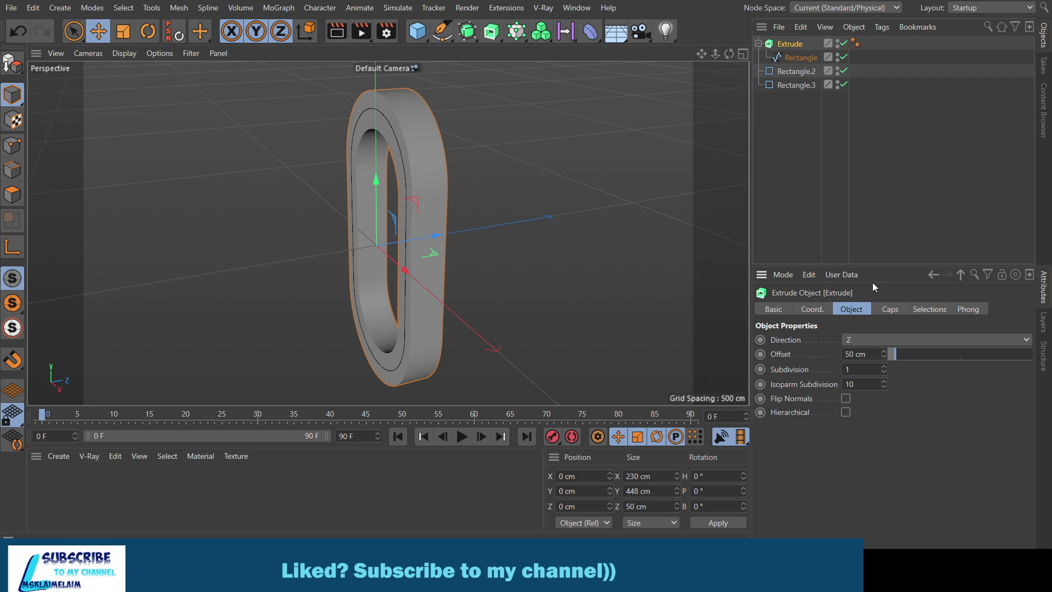
pyautogui.click(889, 308)
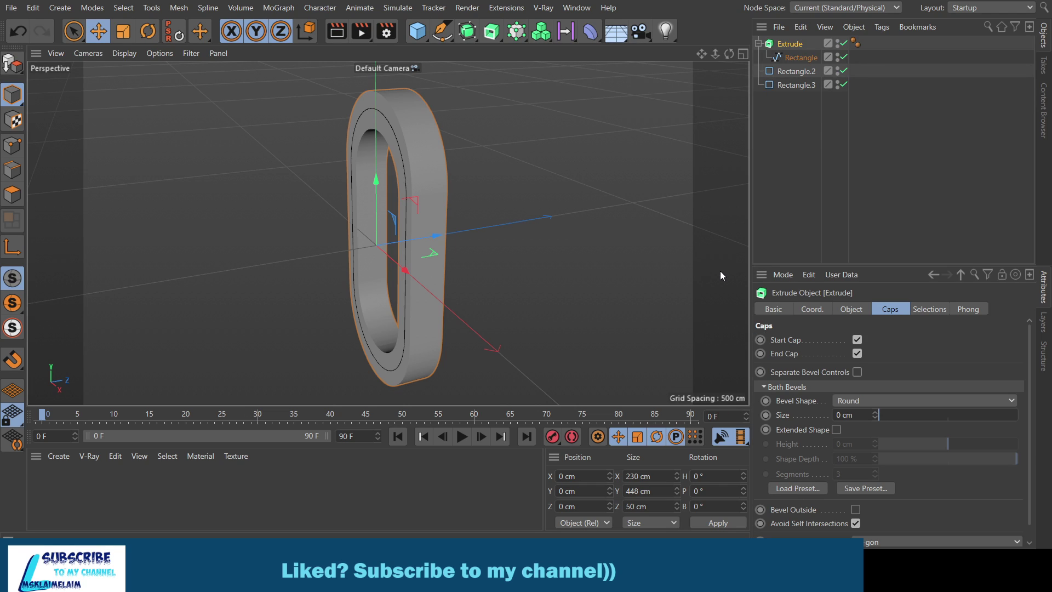
pyautogui.write('5')
pyautogui.press('Return')
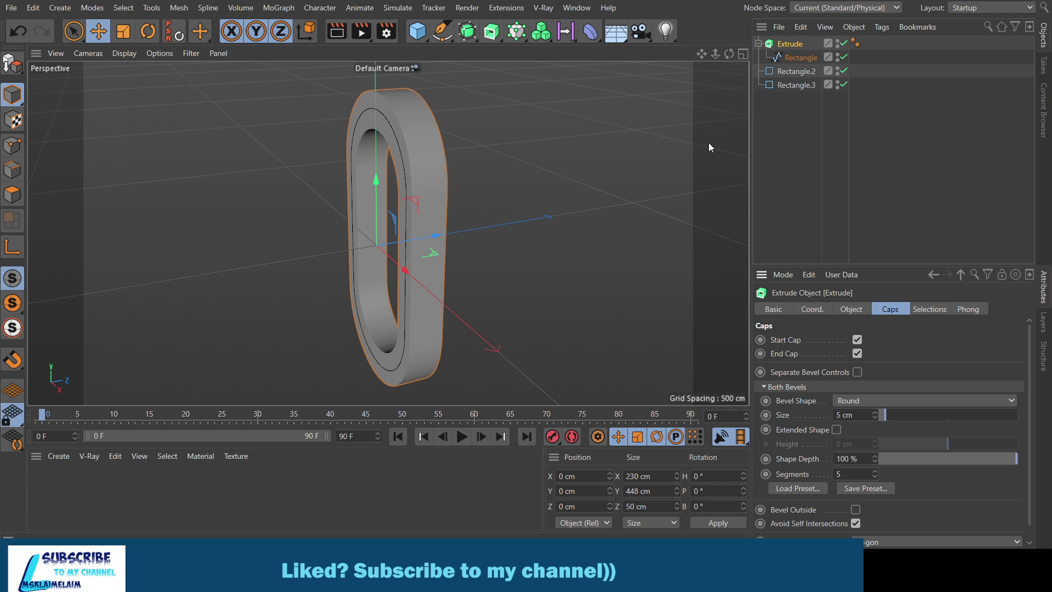
pyautogui.moveTo(724, 57); pyautogui.dragTo(726, 59)
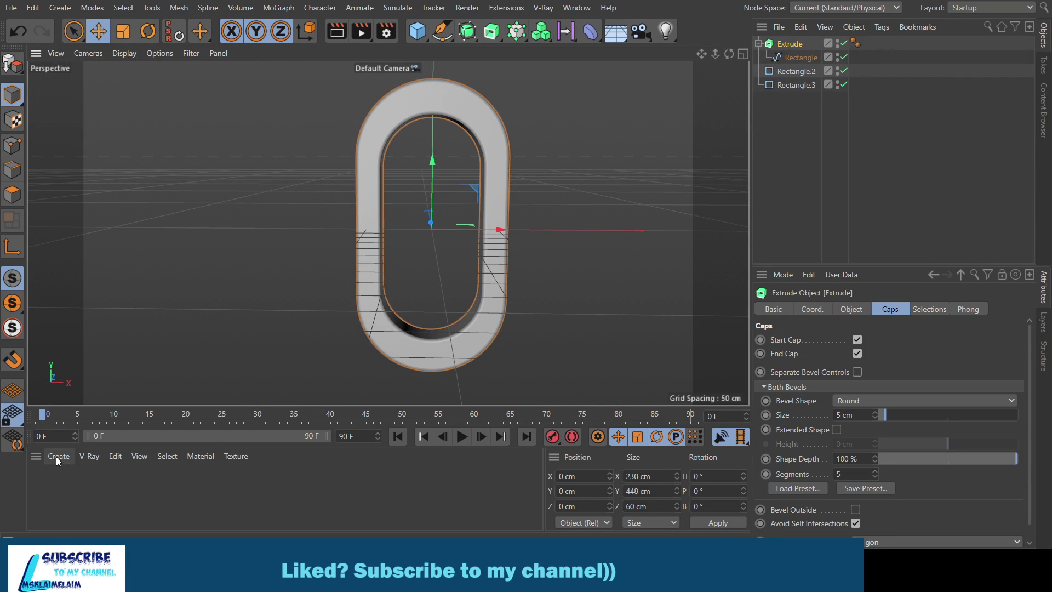
# - Add the Glass, Glass - Nodes and Glass Turquoise presets from the Content Browser's Glass folder
pyautogui.click(1044, 112)
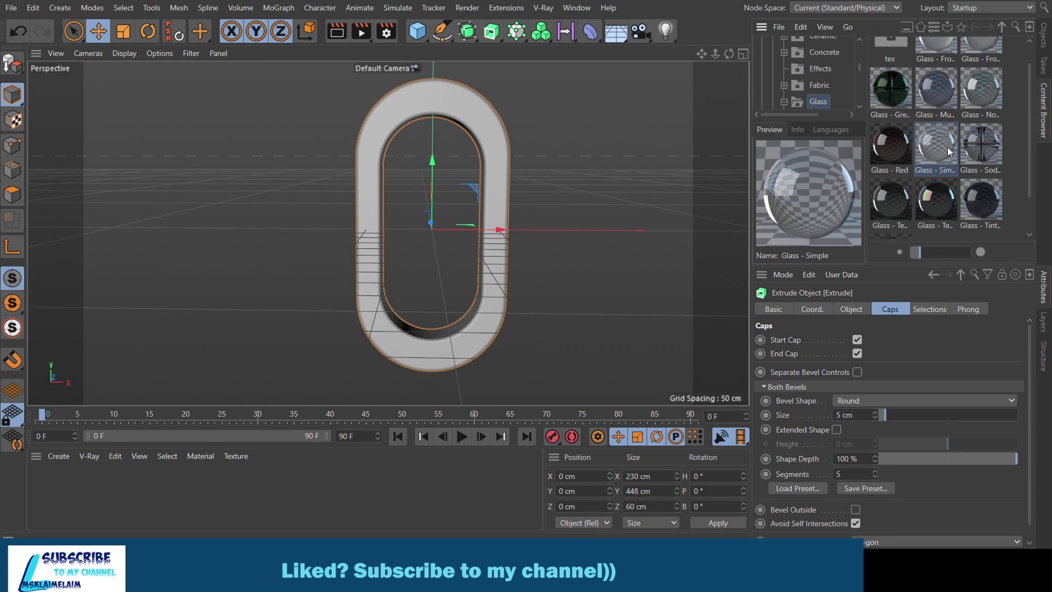
pyautogui.moveTo(937, 148); pyautogui.dragTo(455, 500)
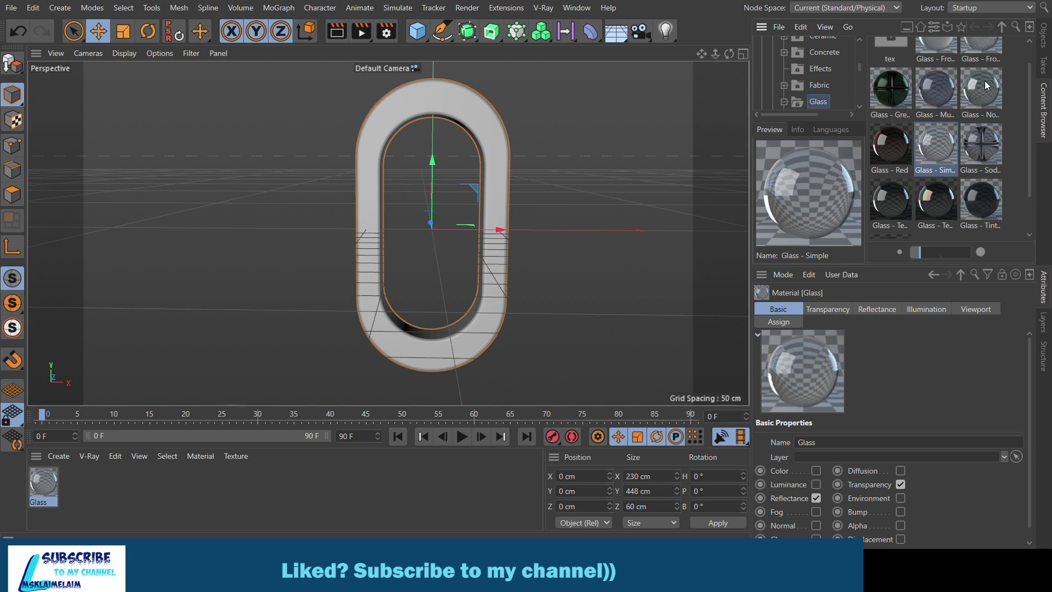
pyautogui.moveTo(981, 90); pyautogui.dragTo(352, 491)
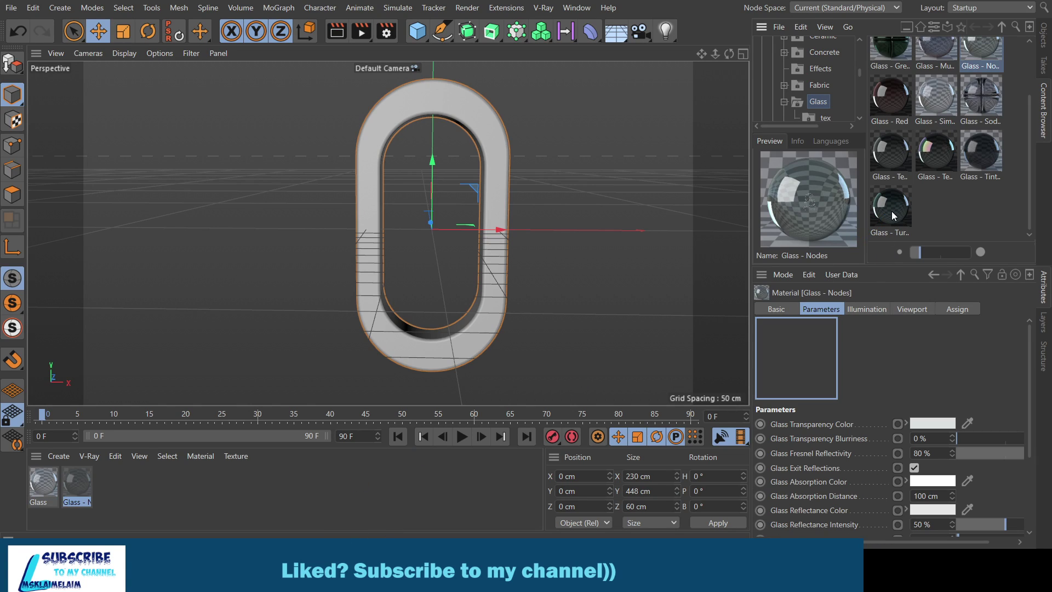
pyautogui.moveTo(896, 209); pyautogui.dragTo(337, 495)
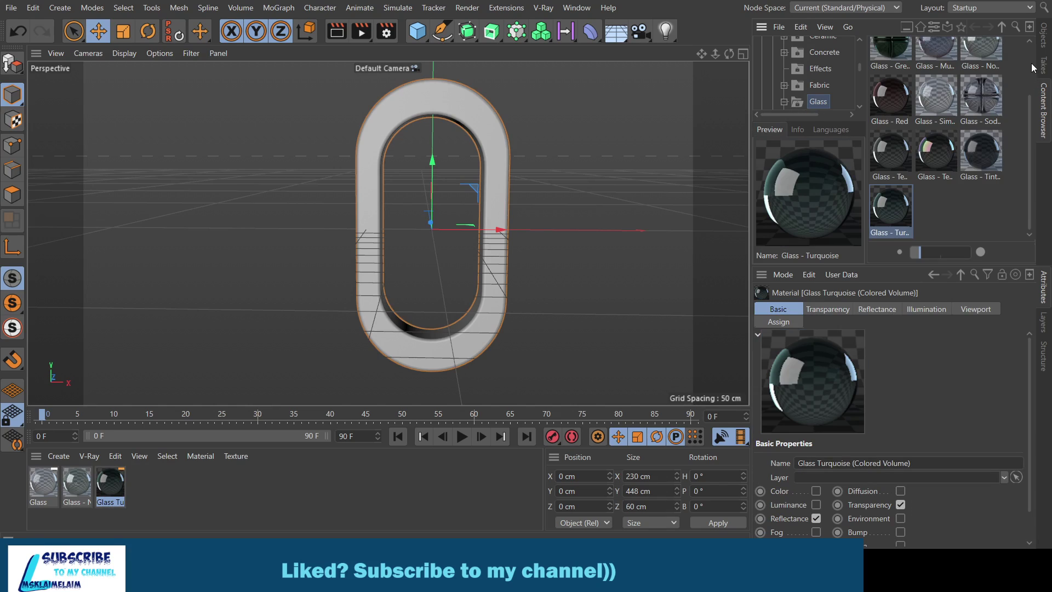
pyautogui.click(1043, 37)
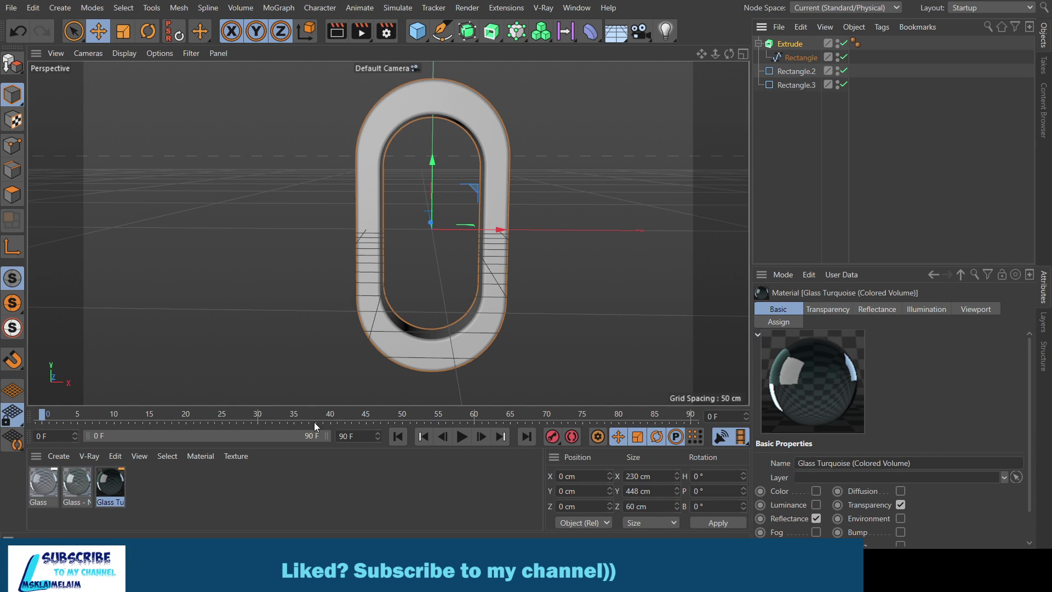
# - Add a Physical Sky, preview the render, and give the extruded ring Glass - Nodes
pyautogui.click(627, 38)
pyautogui.click(786, 48)
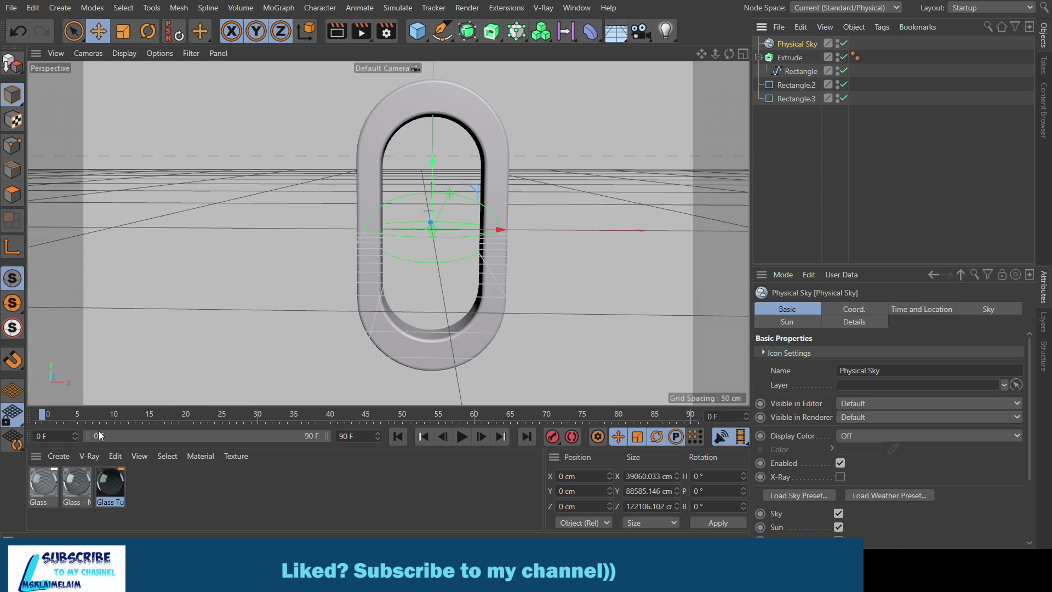
pyautogui.moveTo(110, 486); pyautogui.dragTo(789, 57)
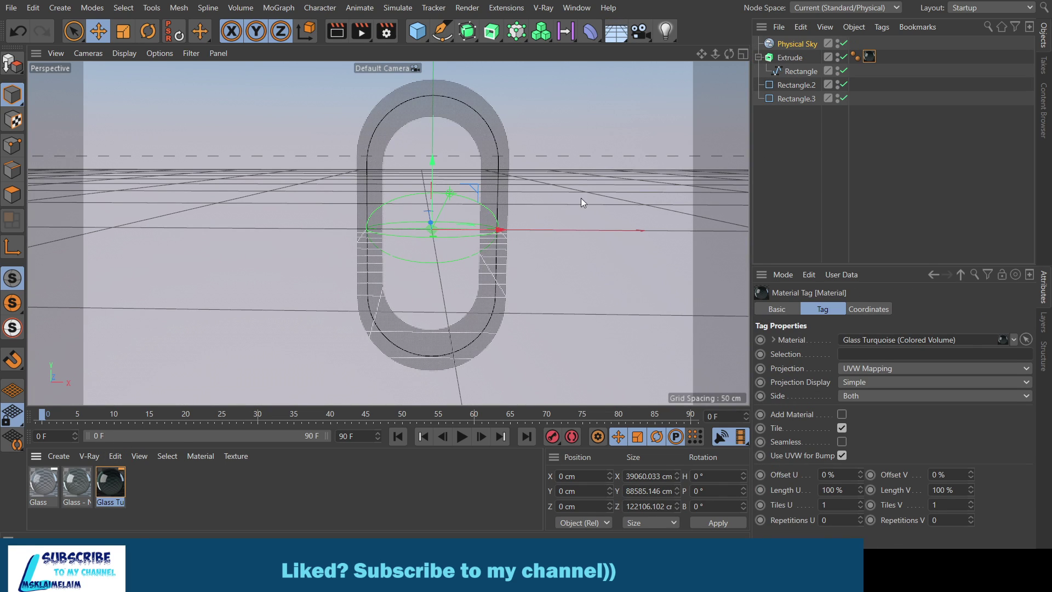
pyautogui.click(337, 31)
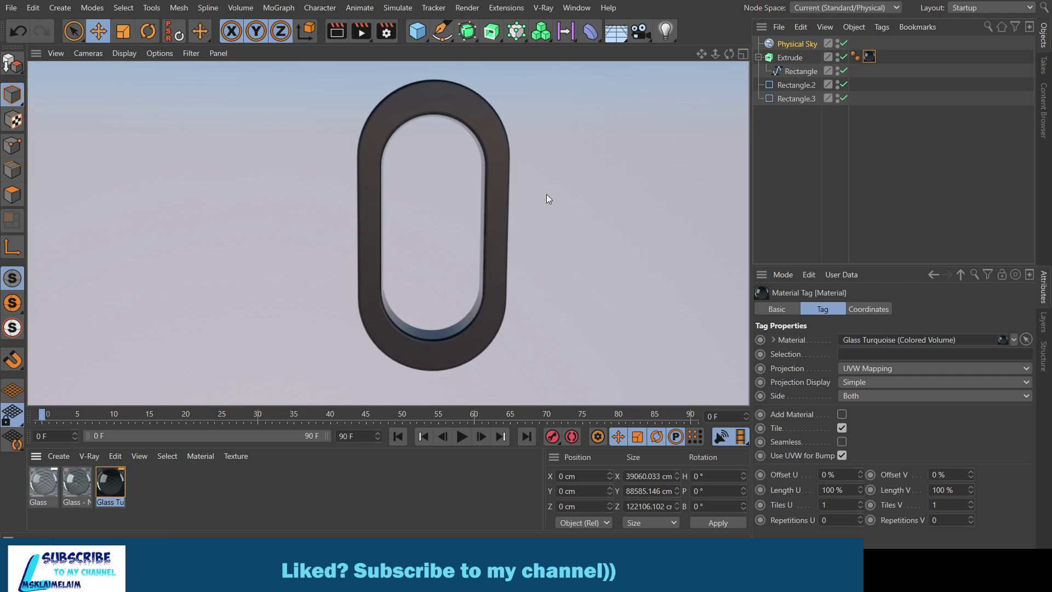
pyautogui.click(727, 57)
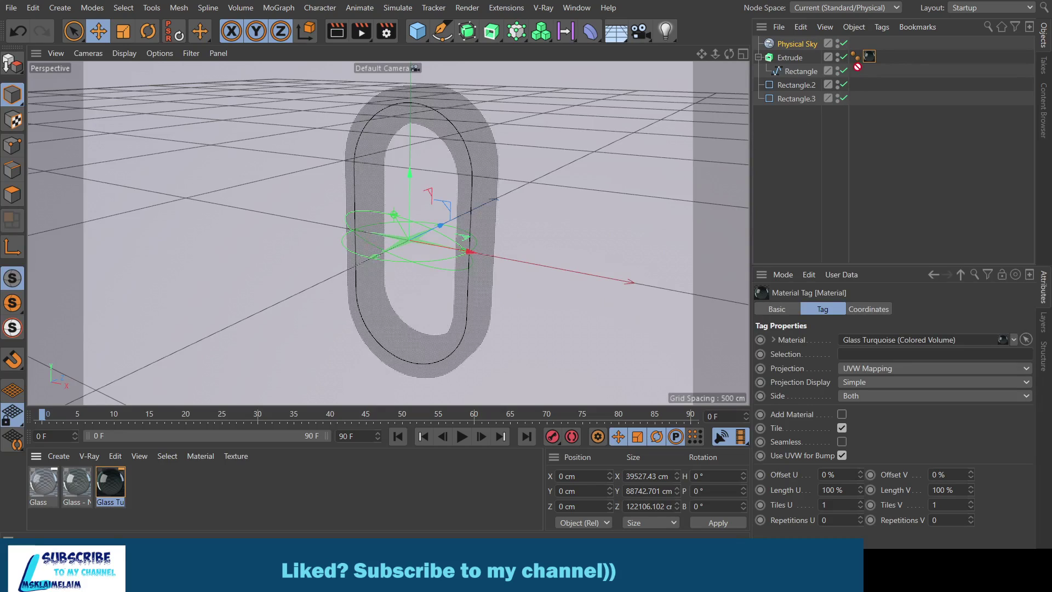
pyautogui.moveTo(80, 486); pyautogui.dragTo(870, 57)
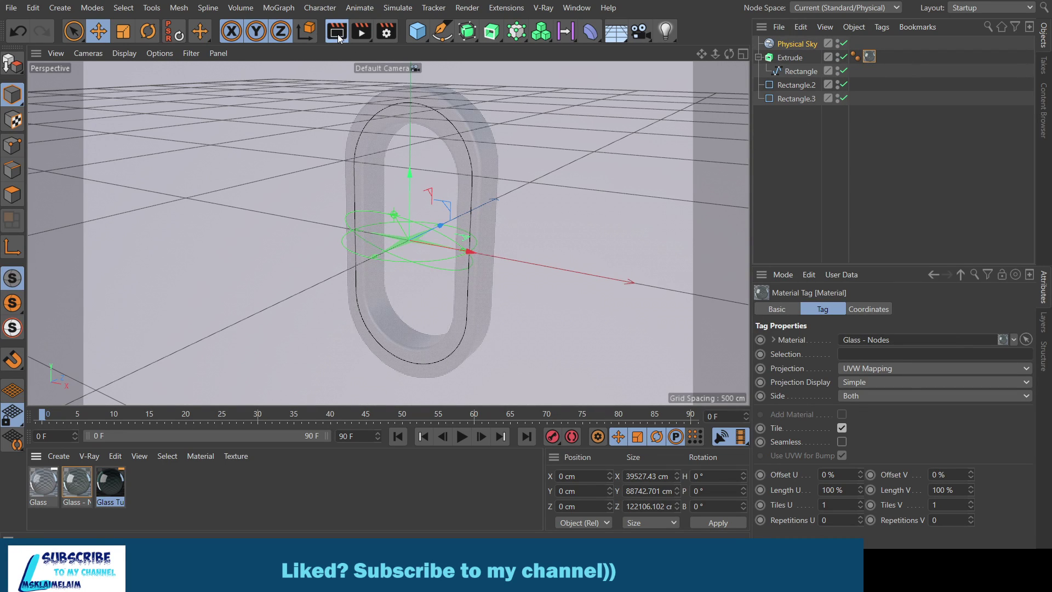
pyautogui.click(337, 33)
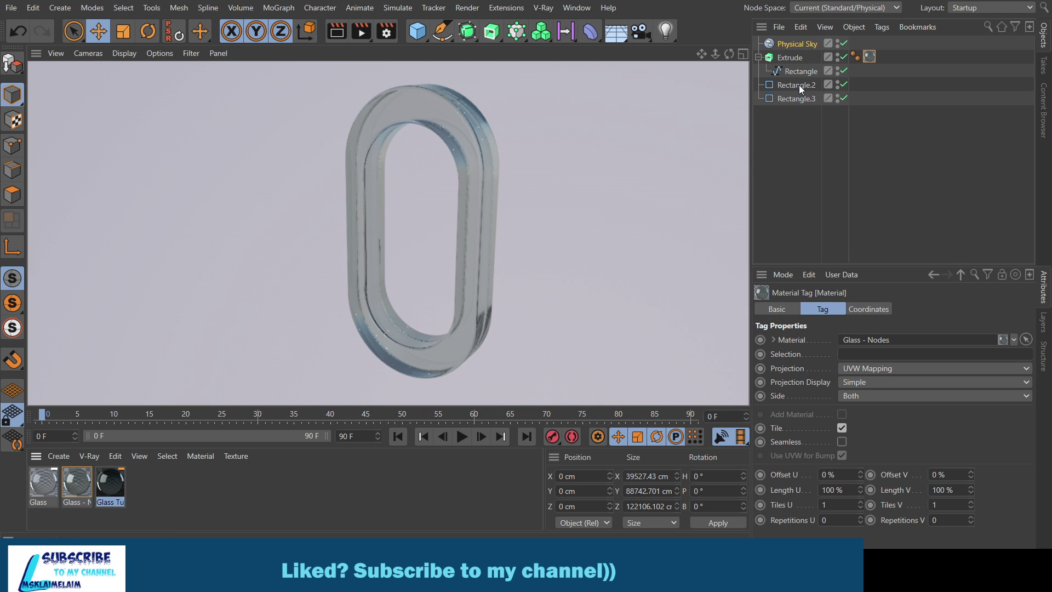
pyautogui.click(800, 85)
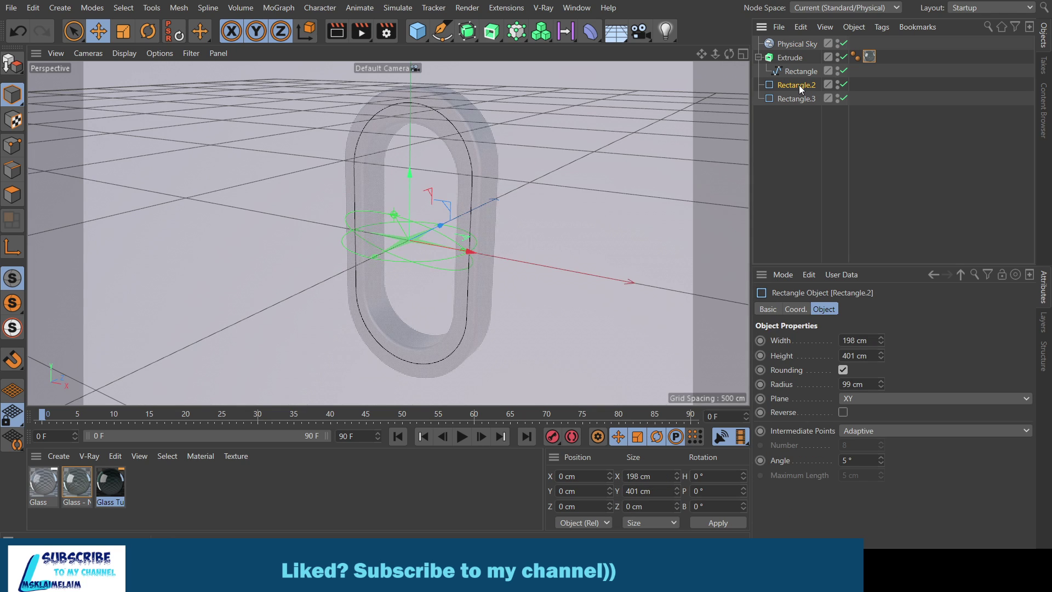
# - Collapse the Extrude group and make Rectangle.2 an editable spline
pyautogui.click(798, 102)
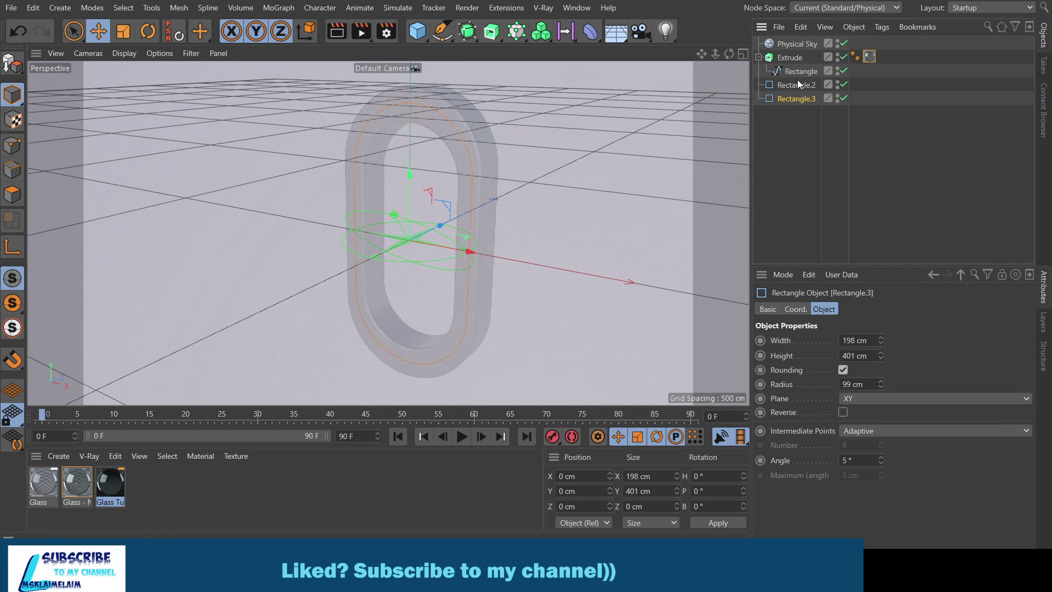
pyautogui.click(758, 57)
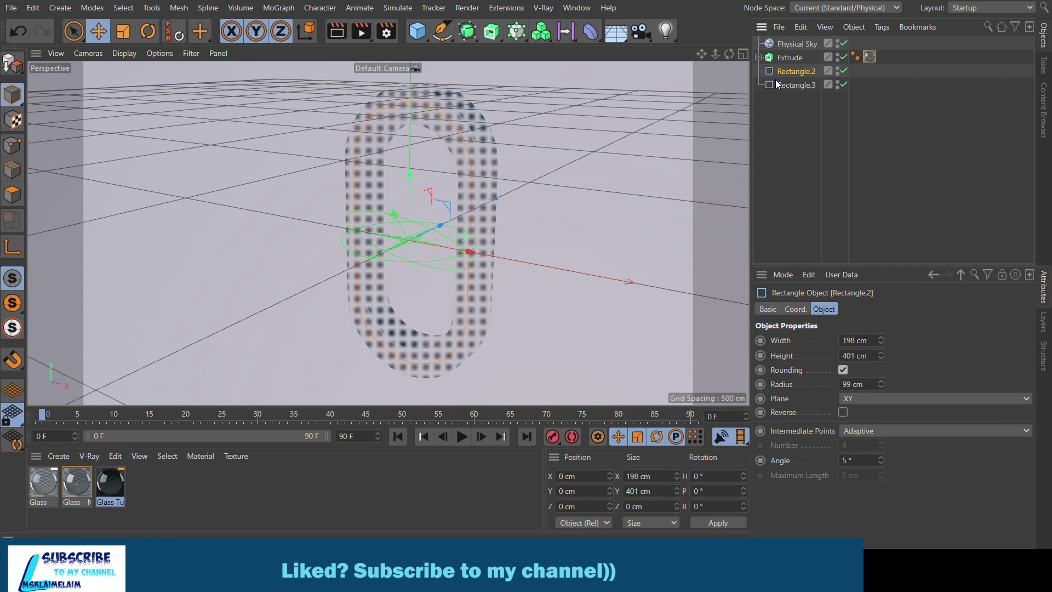
pyautogui.click(785, 72)
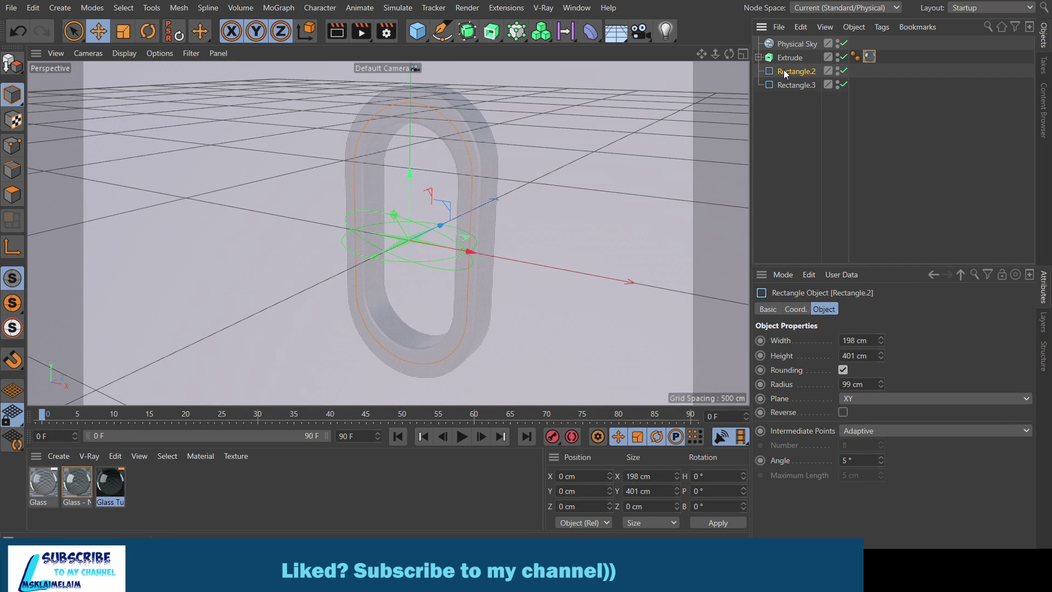
pyautogui.click(12, 63)
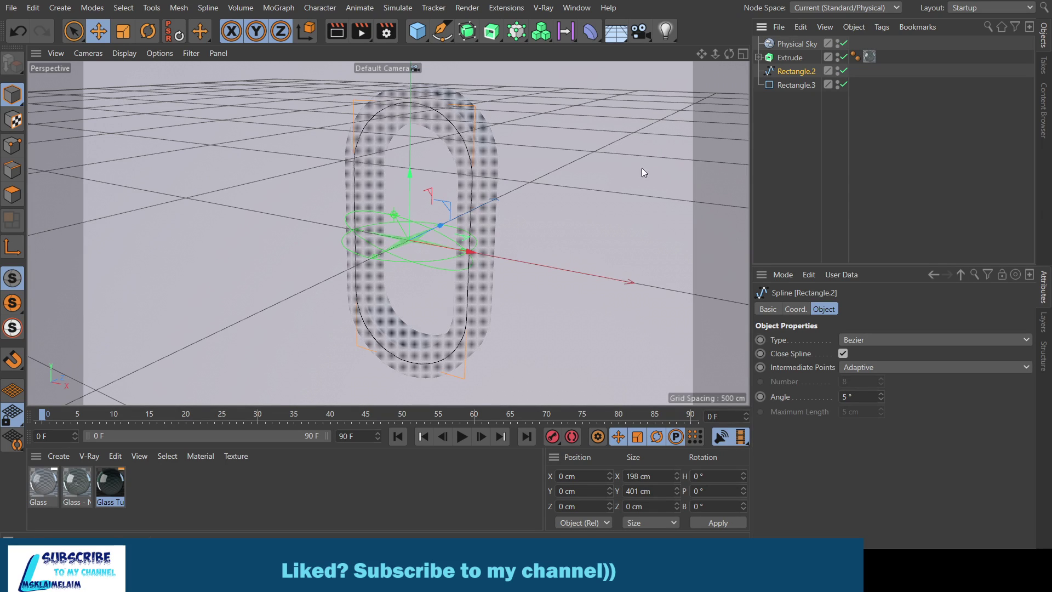
pyautogui.moveTo(729, 53)
pyautogui.mouseDown()
pyautogui.moveTo(469, 227)
pyautogui.moveTo(477, 228)
pyautogui.mouseUp()
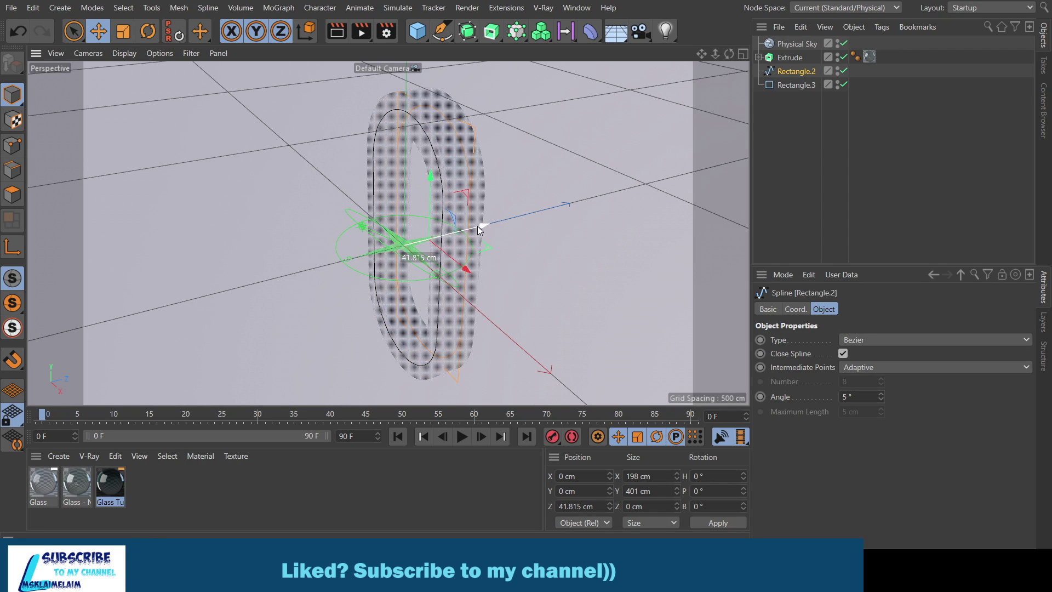
# - Select Rectangle.3 and switch the workspace to the four-viewport layout
pyautogui.click(798, 85)
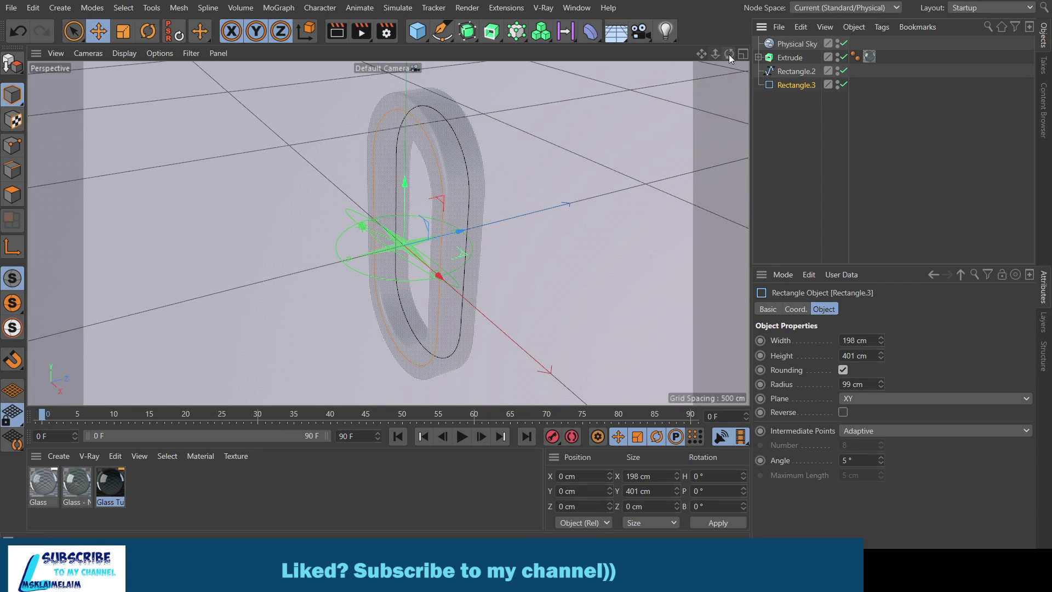
pyautogui.moveTo(730, 58); pyautogui.dragTo(387, 233)
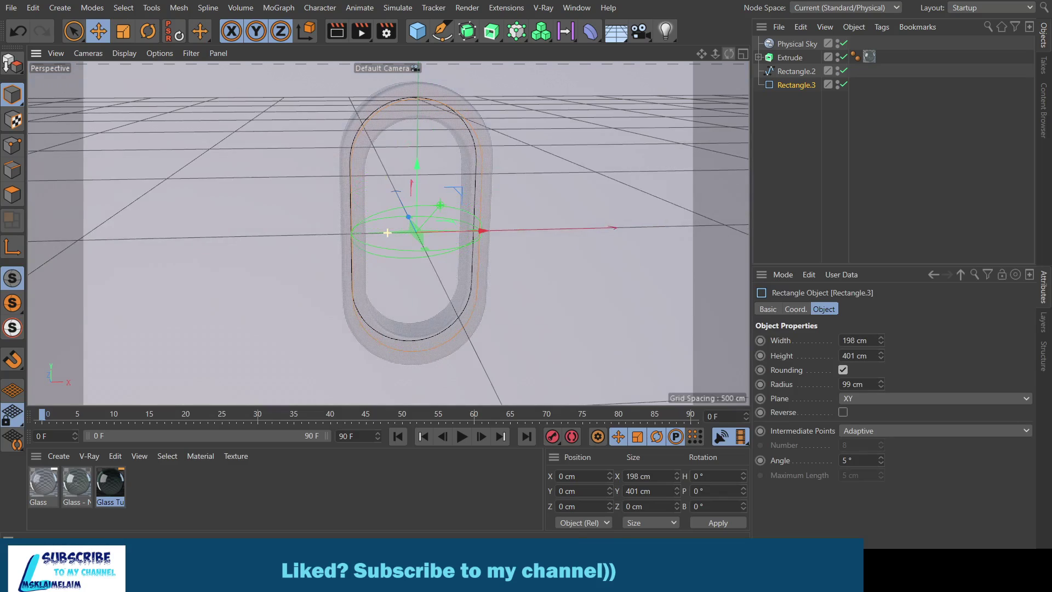
pyautogui.click(742, 54)
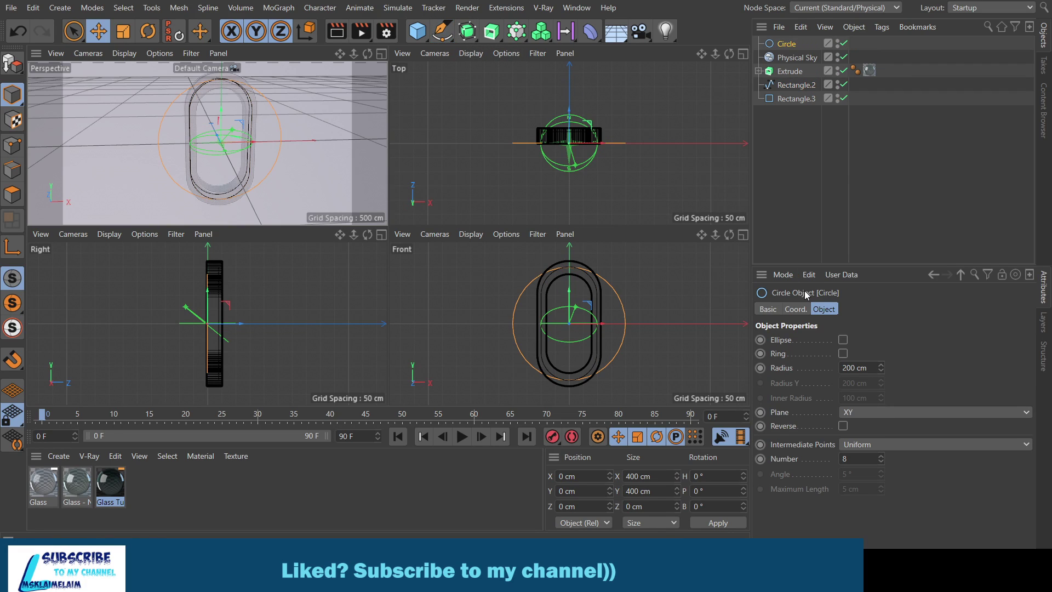
# - Set the Circle radius to 2 cm and sweep it along Rectangle.3
pyautogui.doubleClick(851, 368)
pyautogui.write('2')
pyautogui.press('Return')
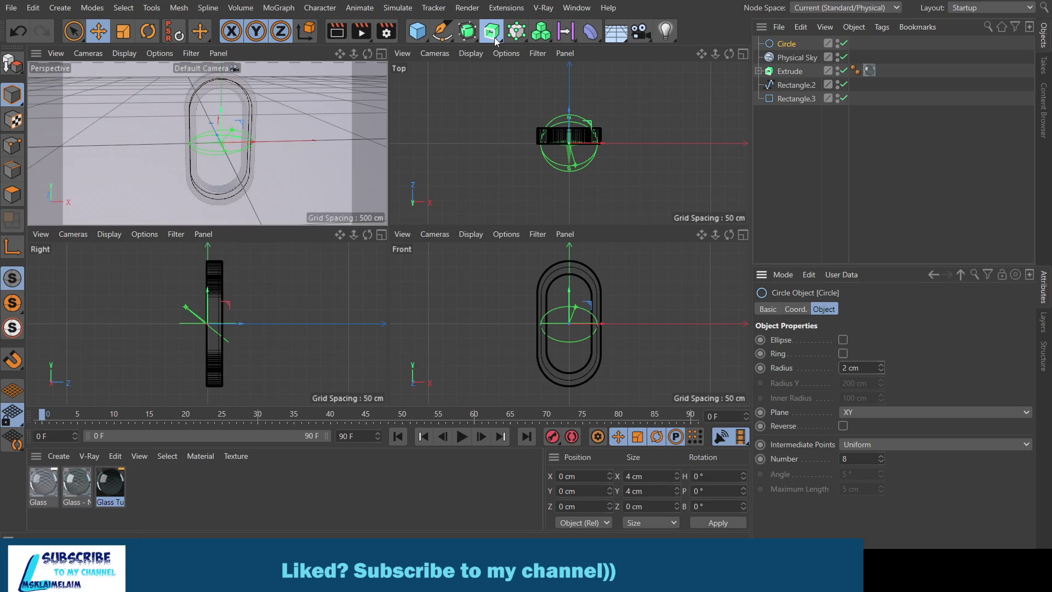
pyautogui.click(491, 31)
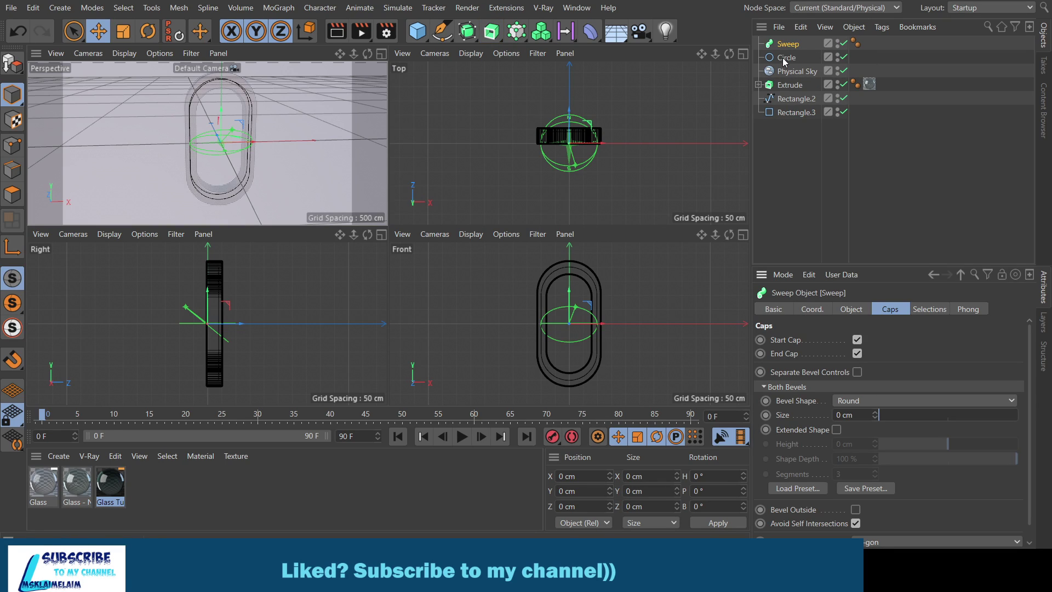
pyautogui.moveTo(782, 57); pyautogui.dragTo(789, 45)
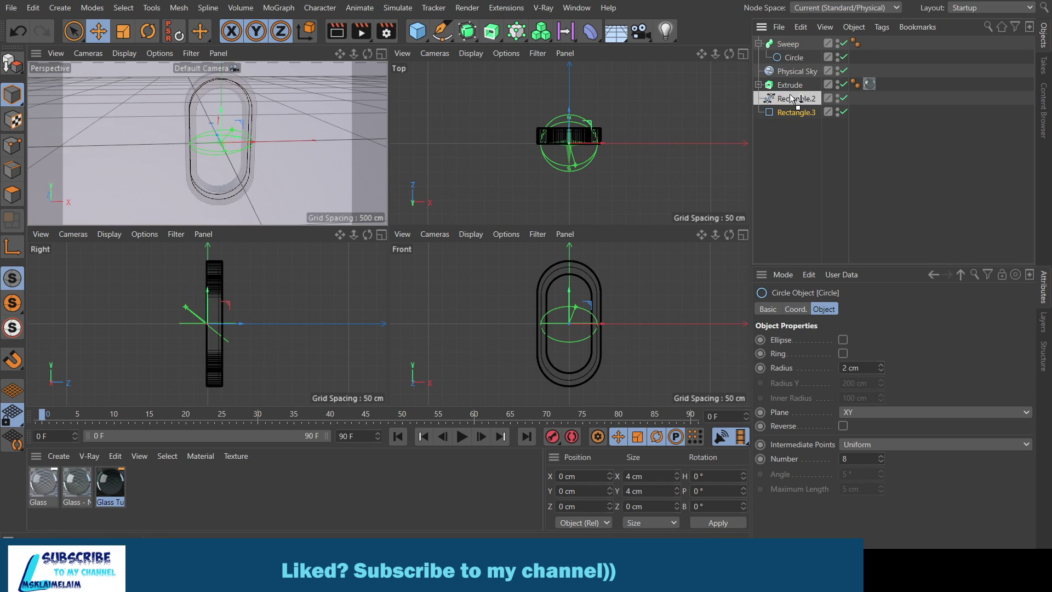
pyautogui.moveTo(795, 113); pyautogui.dragTo(792, 64)
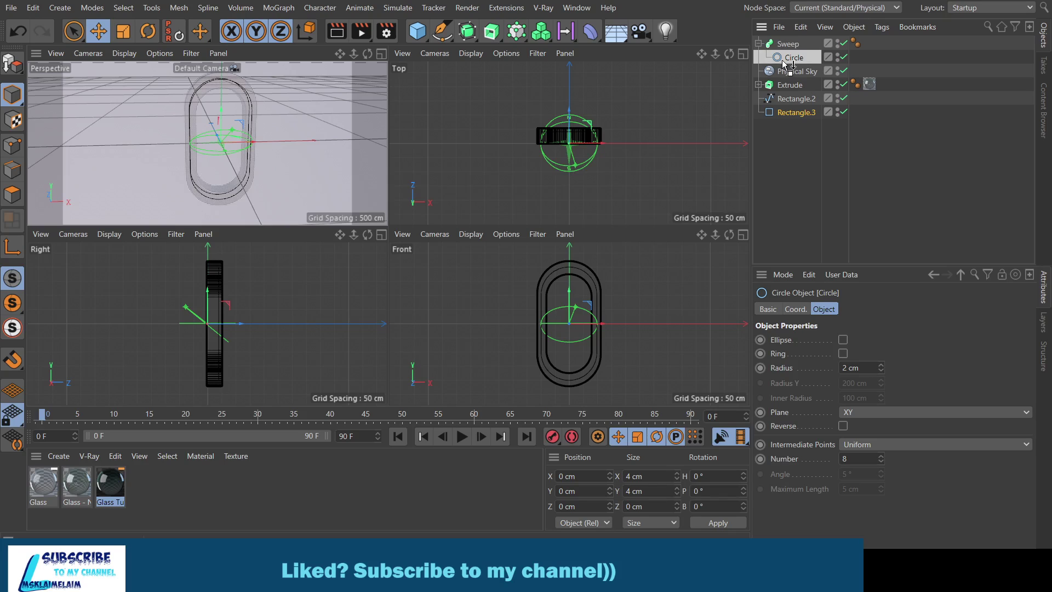
# - Maximise the Perspective view, orbit to inspect the tube, and select the Sweep
pyautogui.click(382, 54)
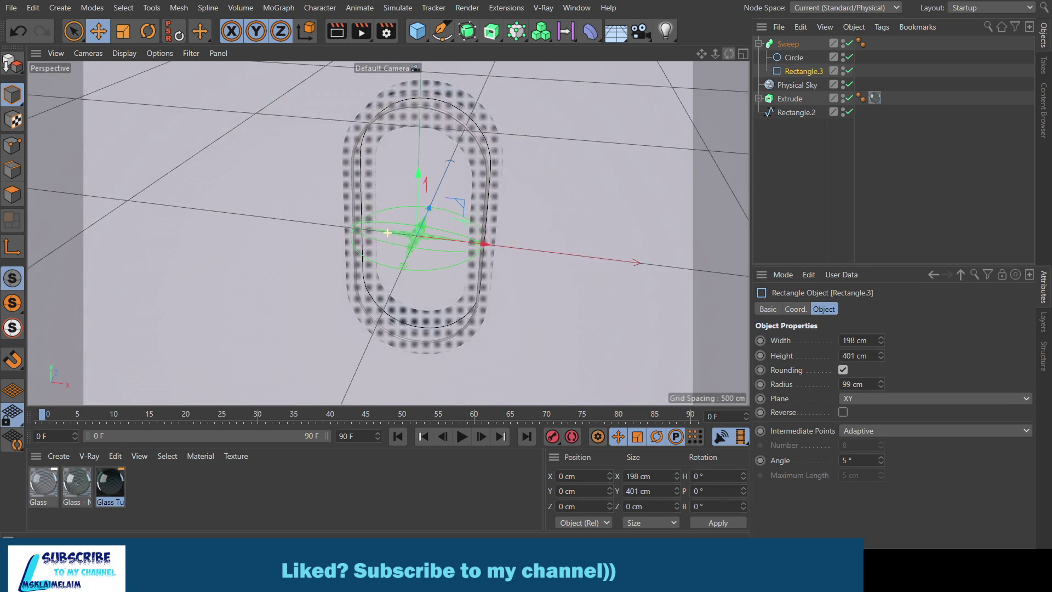
pyautogui.keyDown('alt'); pyautogui.moveTo(388, 232); pyautogui.dragTo(639, 233); pyautogui.keyUp('alt')
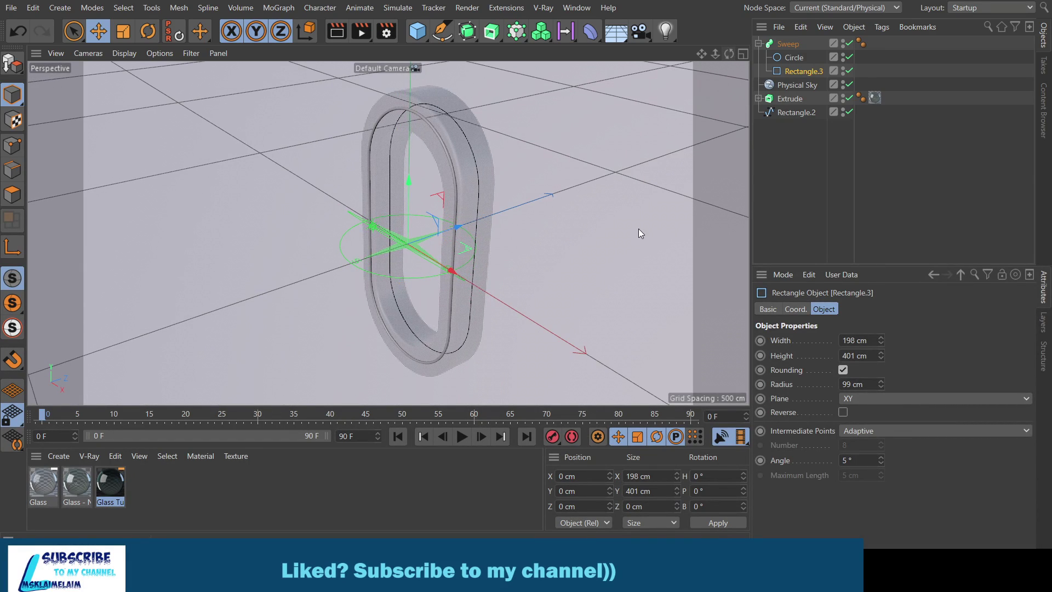
pyautogui.keyDown('ctrl'); pyautogui.moveTo(455, 228); pyautogui.dragTo(476, 225); pyautogui.keyUp('ctrl')
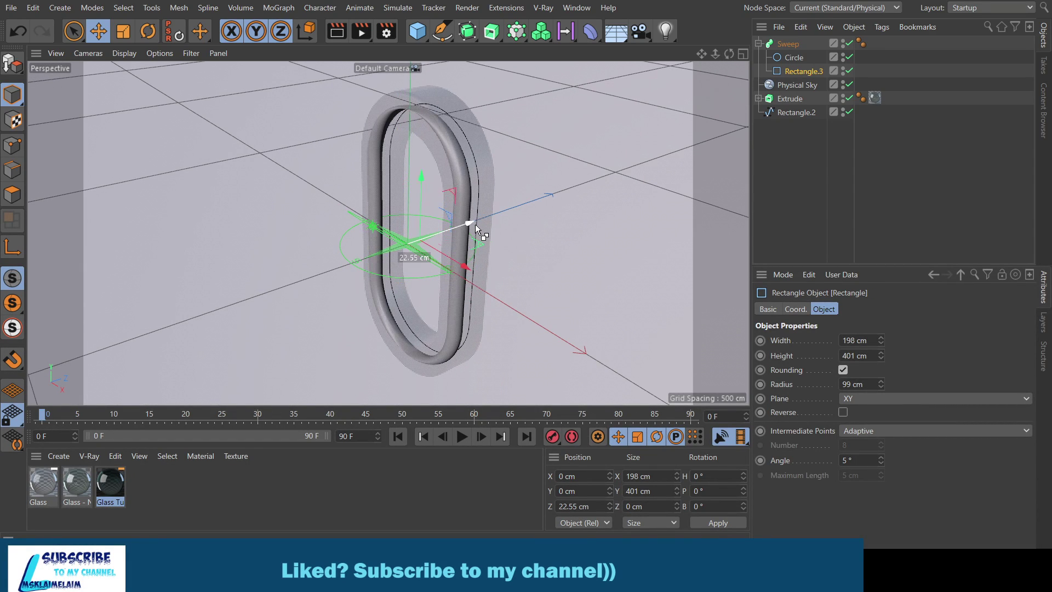
pyautogui.click(18, 31)
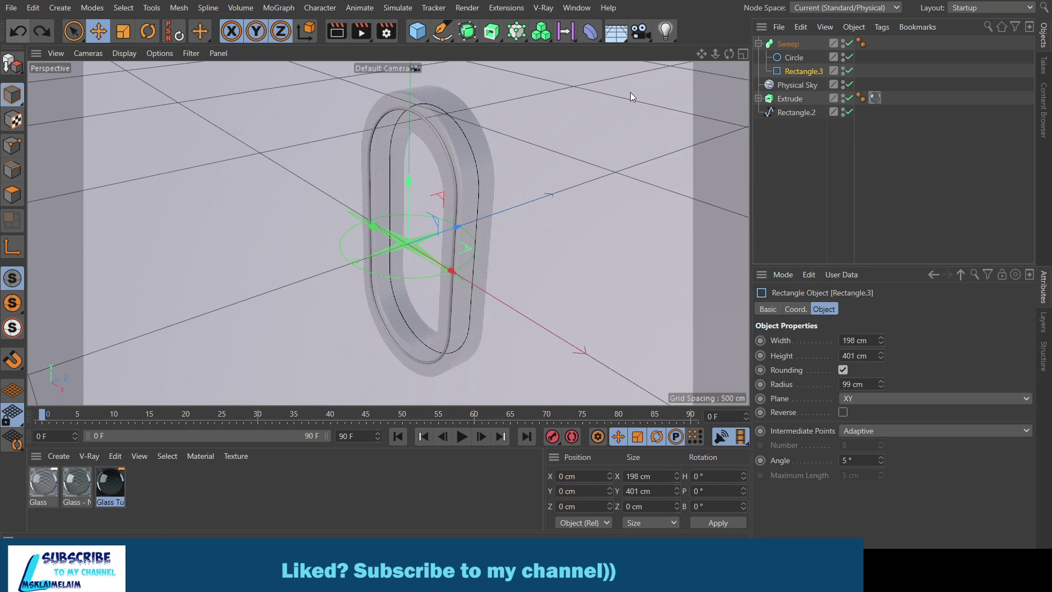
pyautogui.click(759, 44)
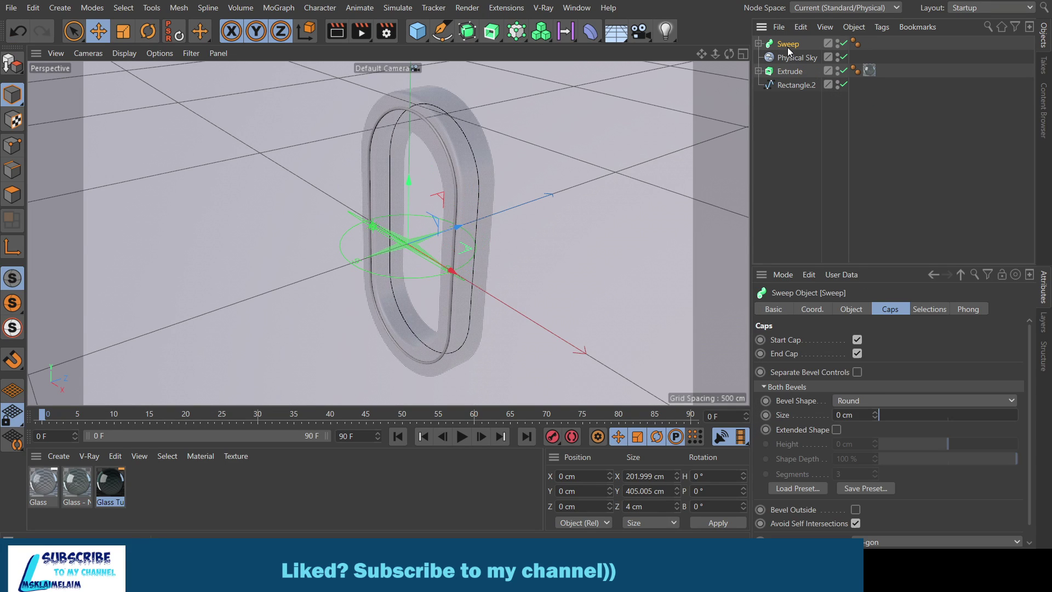
# - Make a second tube, Sweep.1, at Z 55.139 cm and load the Aluminum - Brushed 90° material
pyautogui.moveTo(463, 225)
pyautogui.keyDown('ctrl'); pyautogui.mouseDown()
pyautogui.moveTo(493, 219)
pyautogui.moveTo(388, 233)
pyautogui.moveTo(400, 230)
pyautogui.mouseUp(); pyautogui.keyUp('ctrl')
pyautogui.click(1044, 107)
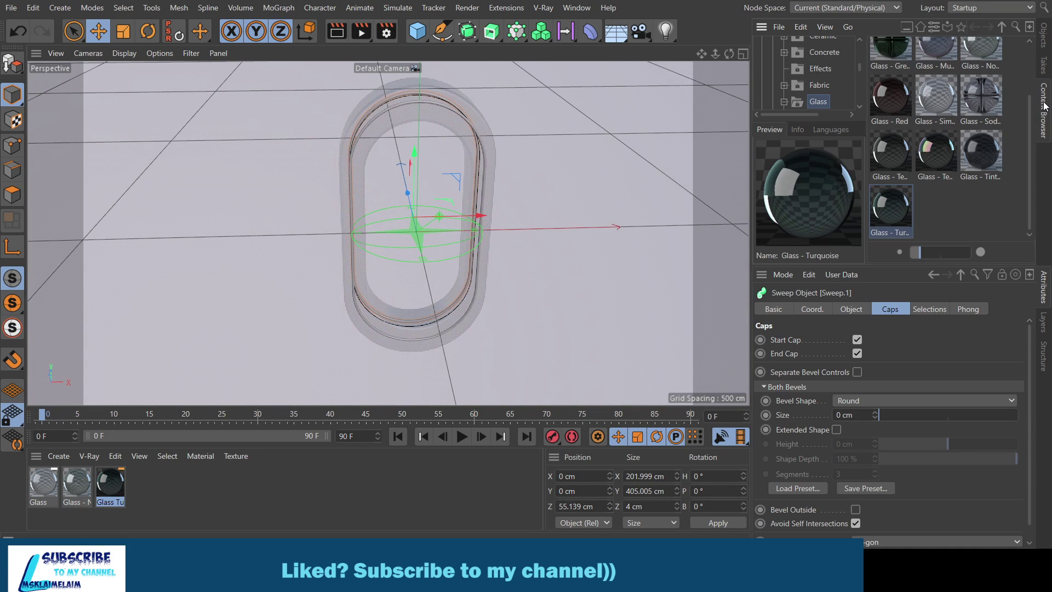
pyautogui.scroll(-3, 824, 91)
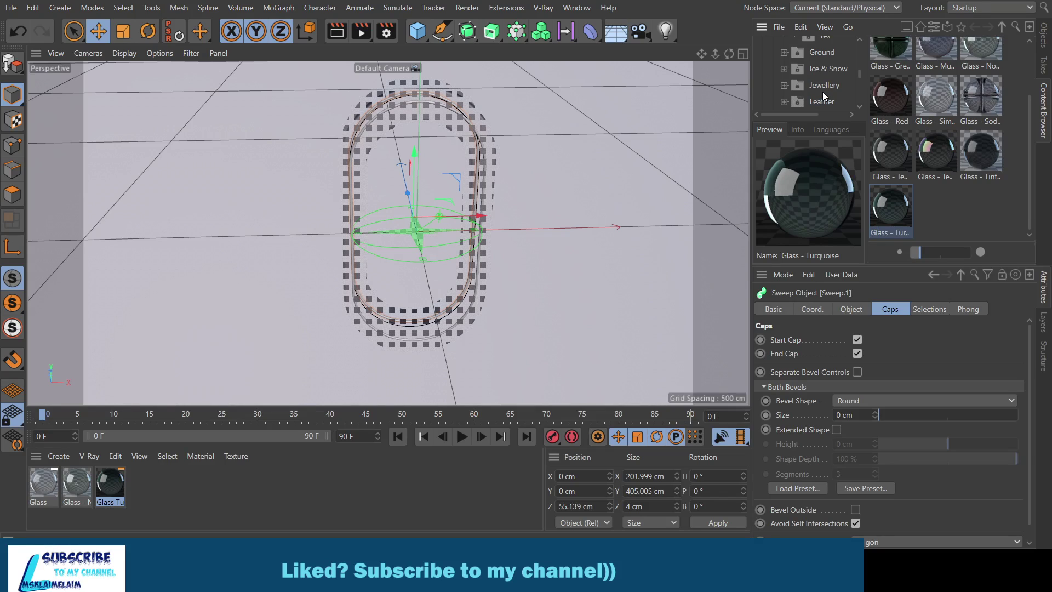
pyautogui.scroll(-2, 823, 91)
pyautogui.press('Down')
pyautogui.press('Down')
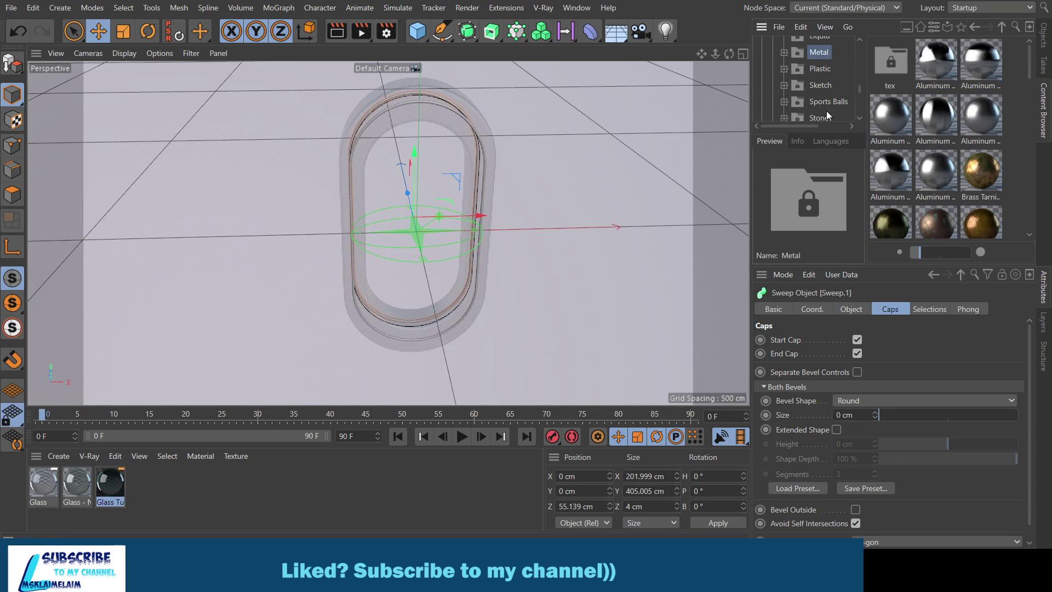
pyautogui.click(982, 118)
pyautogui.moveTo(981, 118); pyautogui.dragTo(316, 499)
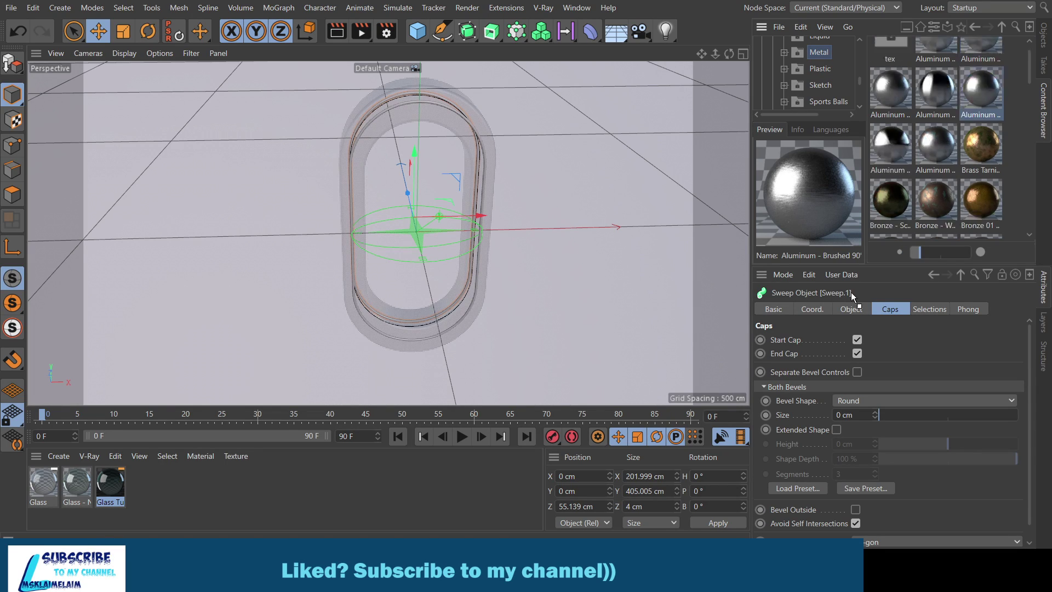
# - Apply Aluminum - Brushed 90° to both Sweep.1 and Sweep
pyautogui.click(1045, 34)
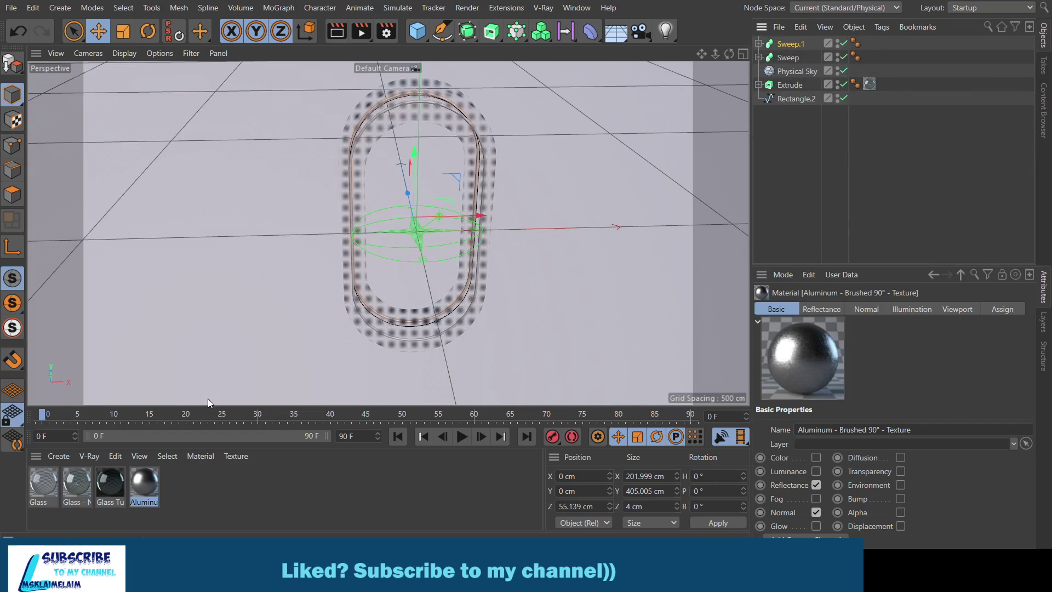
pyautogui.moveTo(144, 485)
pyautogui.mouseDown()
pyautogui.moveTo(772, 98)
pyautogui.moveTo(792, 44)
pyautogui.mouseUp()
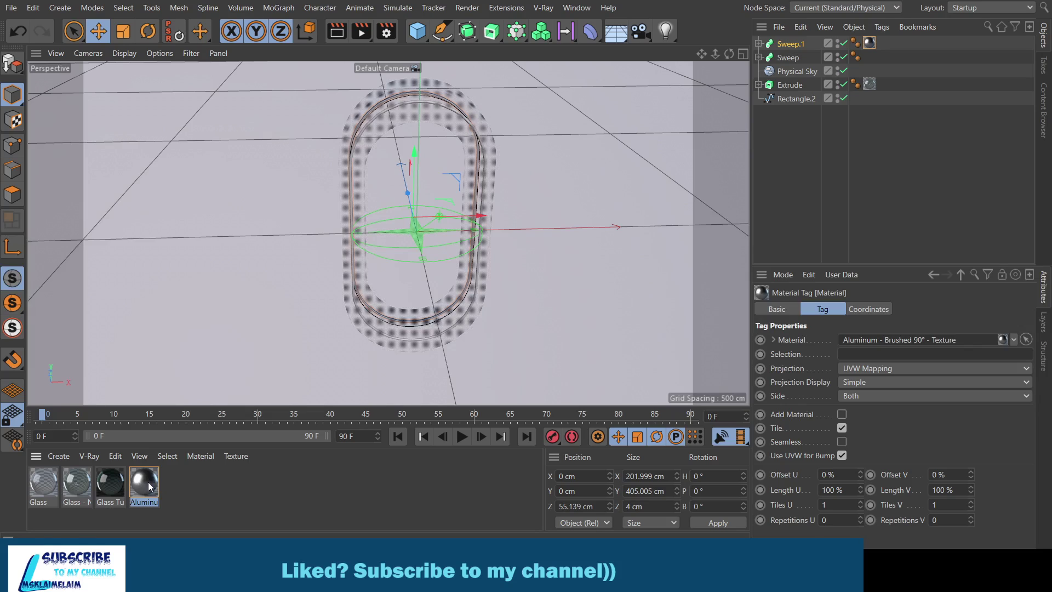
pyautogui.moveTo(151, 486); pyautogui.dragTo(795, 58)
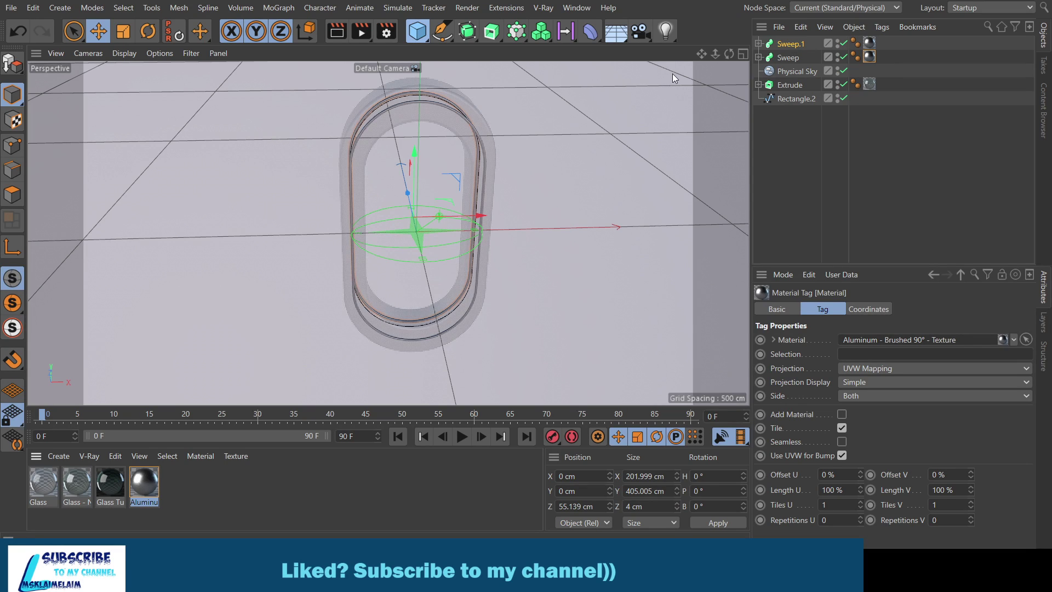
# - Load the Traffic Light - Green material from the Content Browser's Effects folder
pyautogui.click(1045, 108)
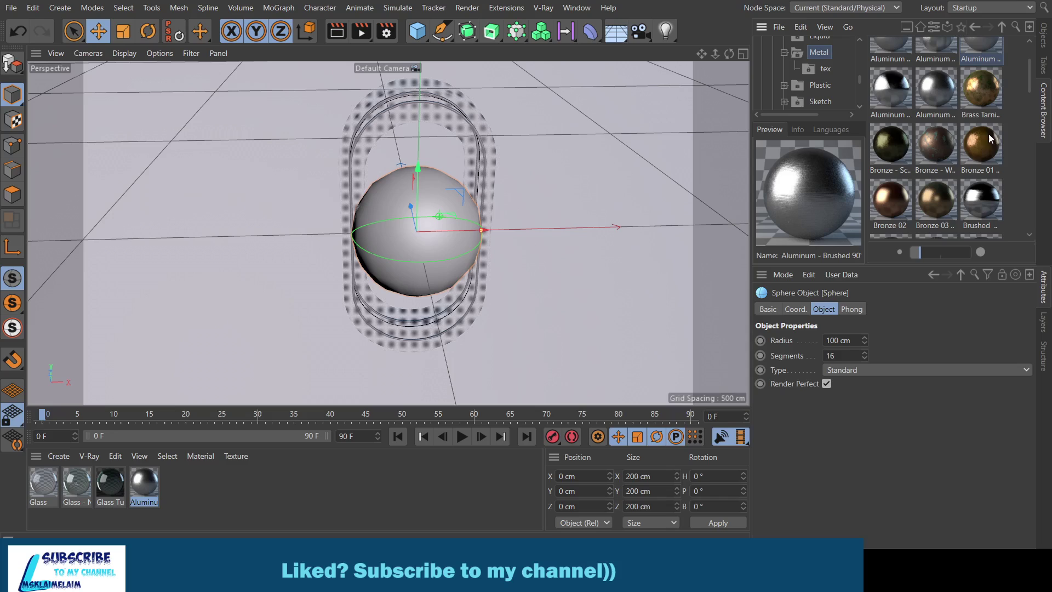
pyautogui.scroll(-5, 964, 156)
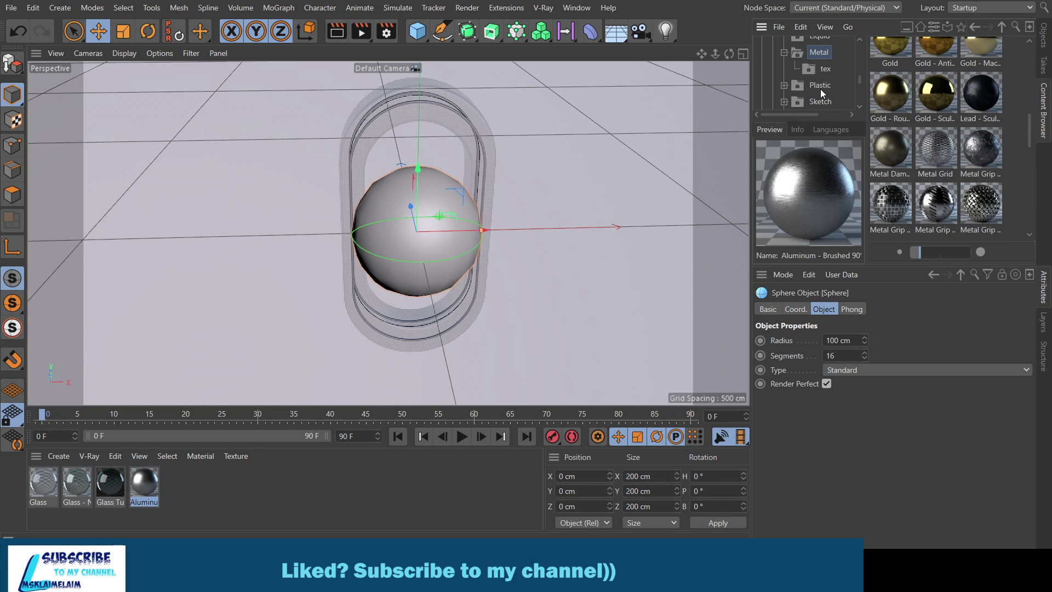
pyautogui.scroll(3, 815, 61)
pyautogui.click(820, 68)
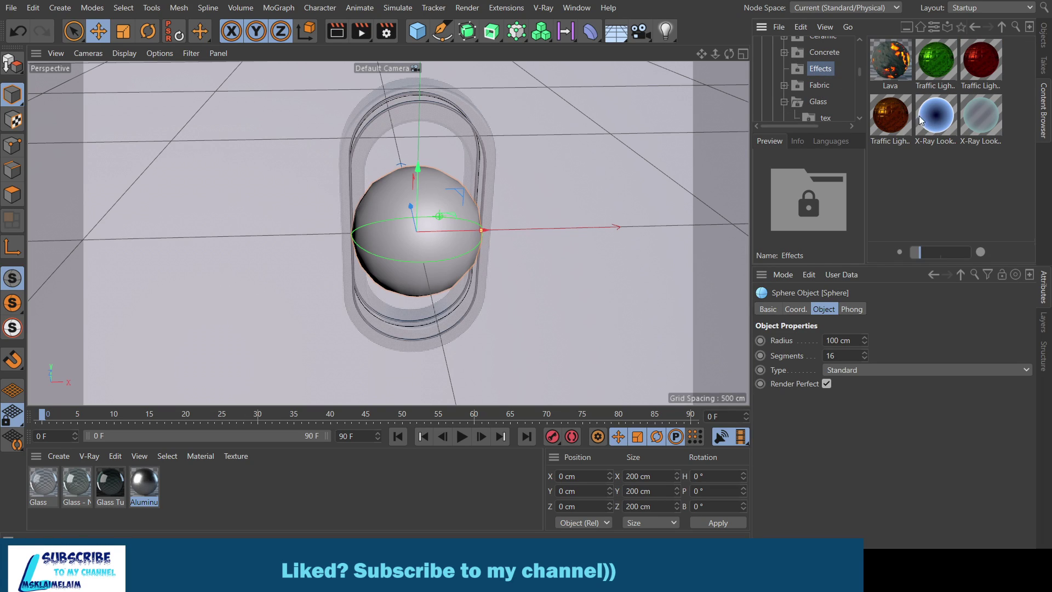
pyautogui.click(934, 70)
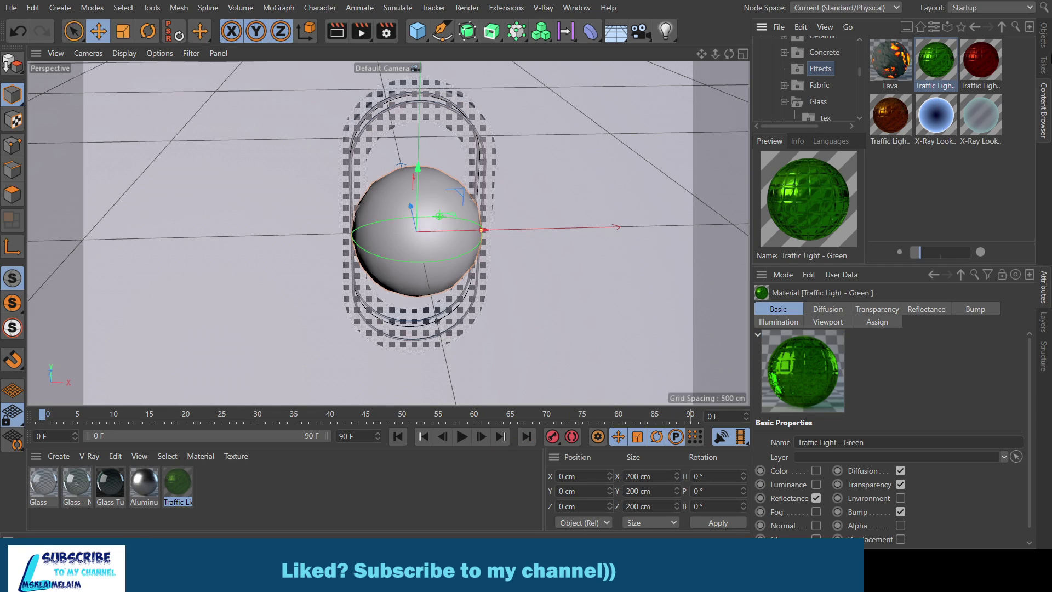
pyautogui.click(1046, 42)
# - Apply Traffic Light - Green to the sphere, preview the render, and open the material's settings
pyautogui.moveTo(177, 483); pyautogui.dragTo(417, 230)
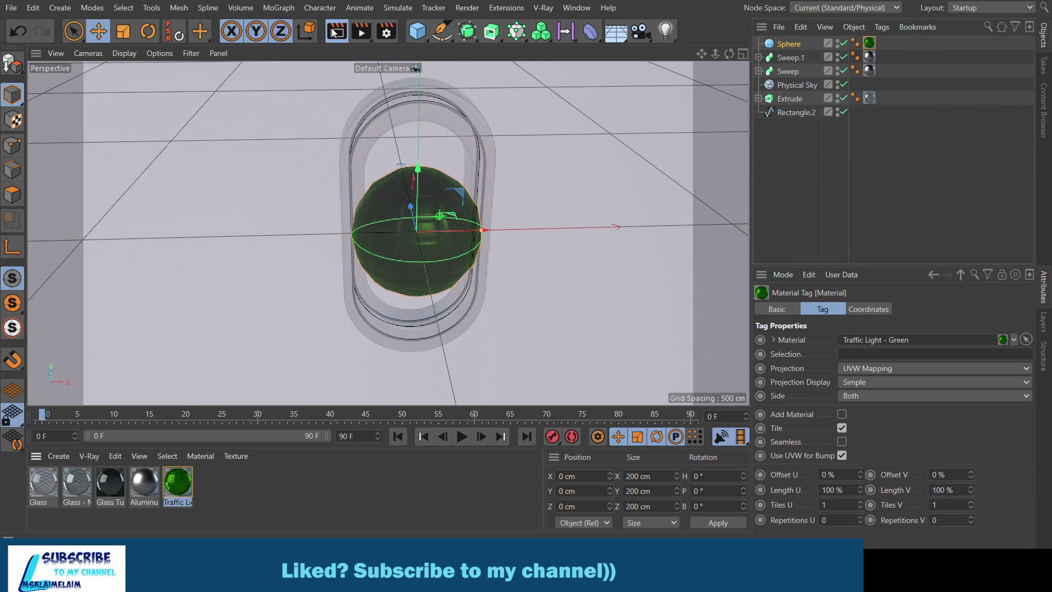
pyautogui.click(336, 32)
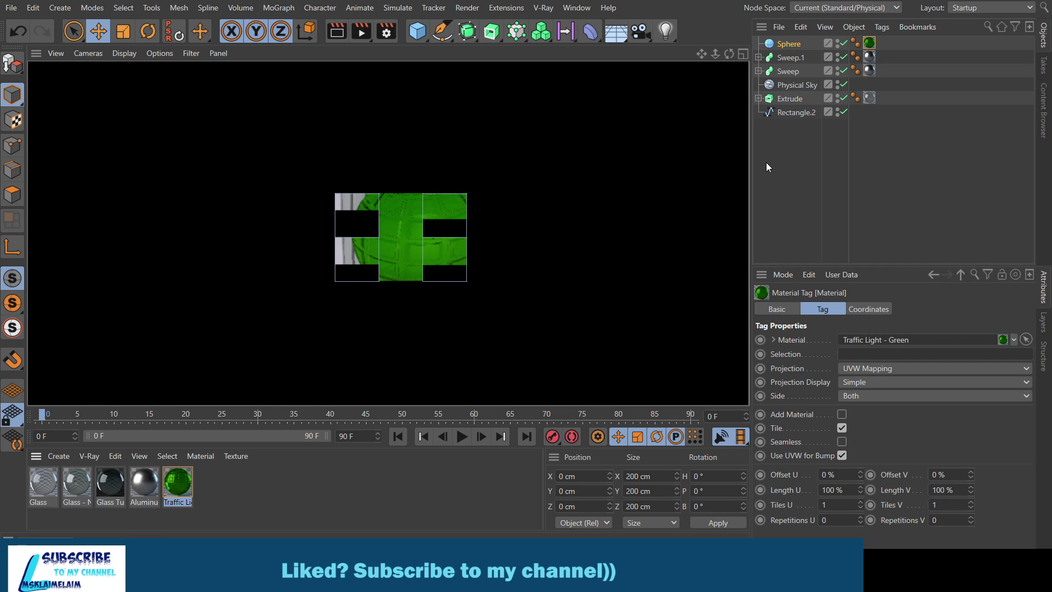
pyautogui.click(185, 478)
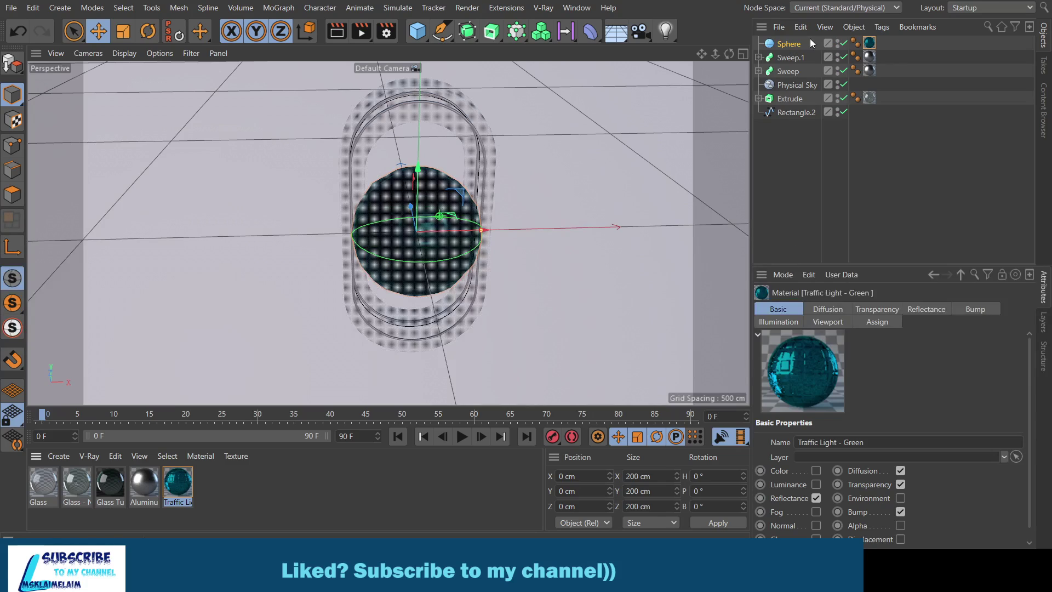
# - Set the sphere's radius to 16 cm
pyautogui.click(788, 45)
pyautogui.doubleClick(839, 340)
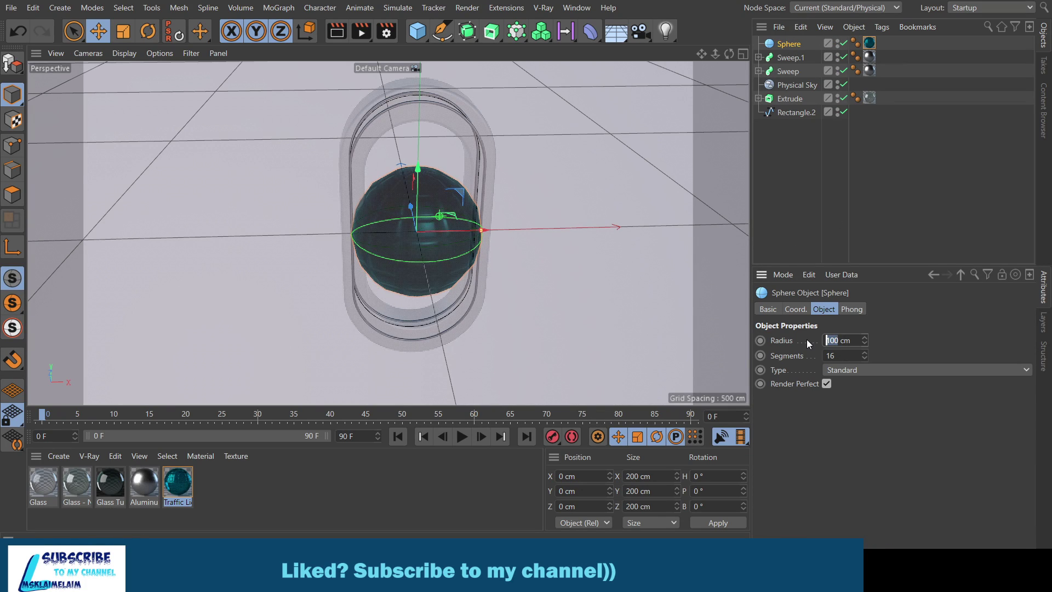
pyautogui.write('16')
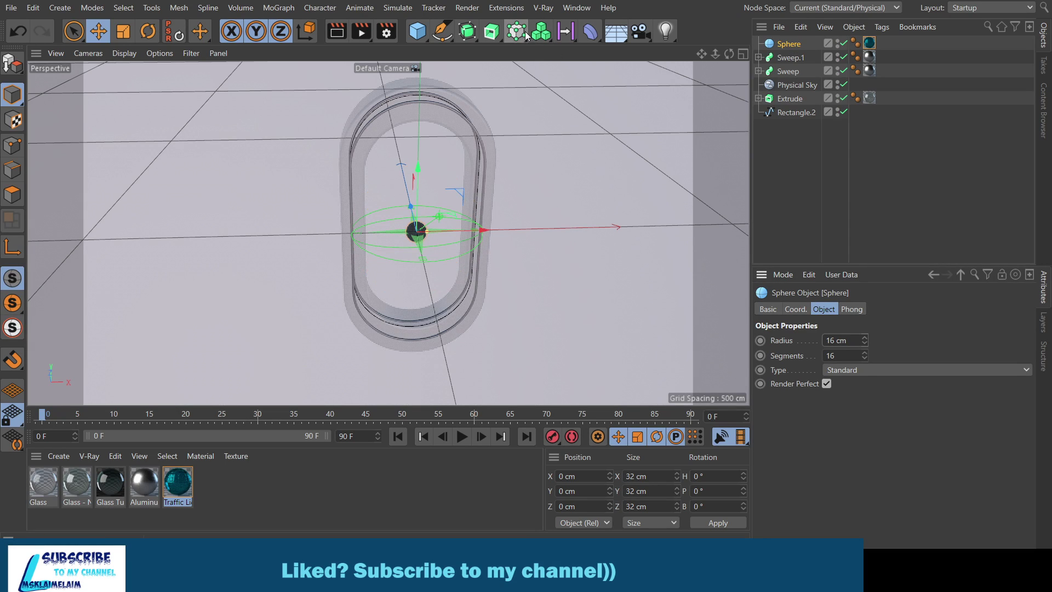
# - Put the sphere under a new Cloner in Object mode, distributing clones along Rectangle.2
pyautogui.click(531, 50)
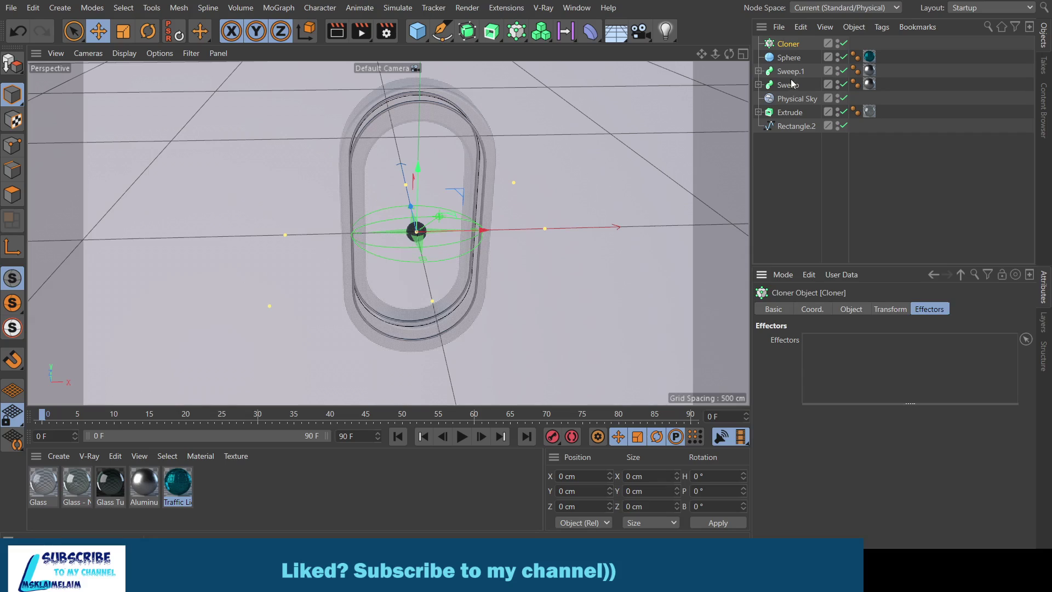
pyautogui.moveTo(789, 57); pyautogui.dragTo(793, 46)
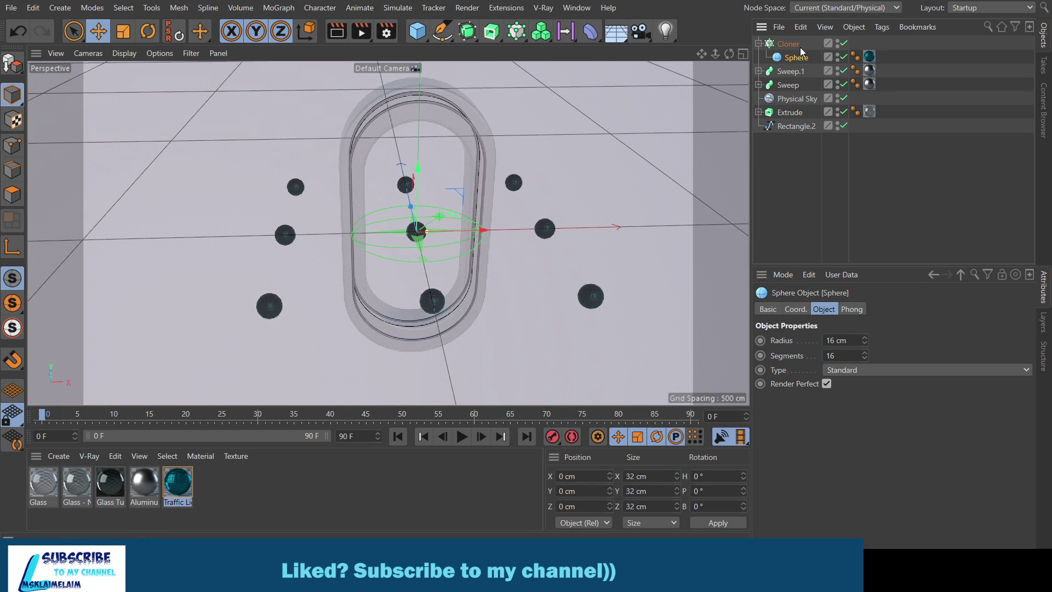
pyautogui.click(799, 45)
pyautogui.click(851, 310)
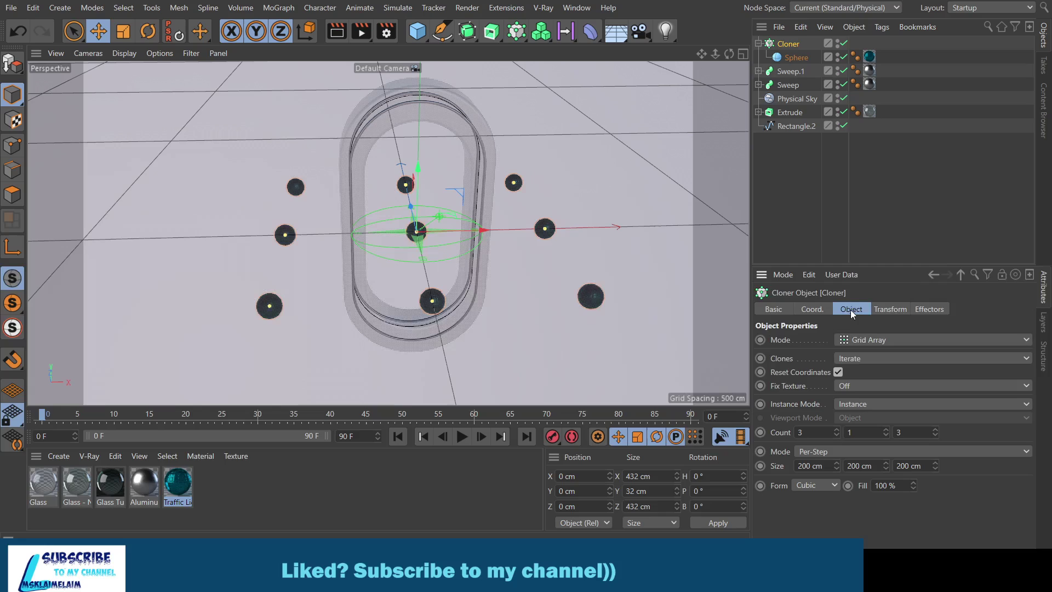
pyautogui.click(852, 341)
pyautogui.click(855, 353)
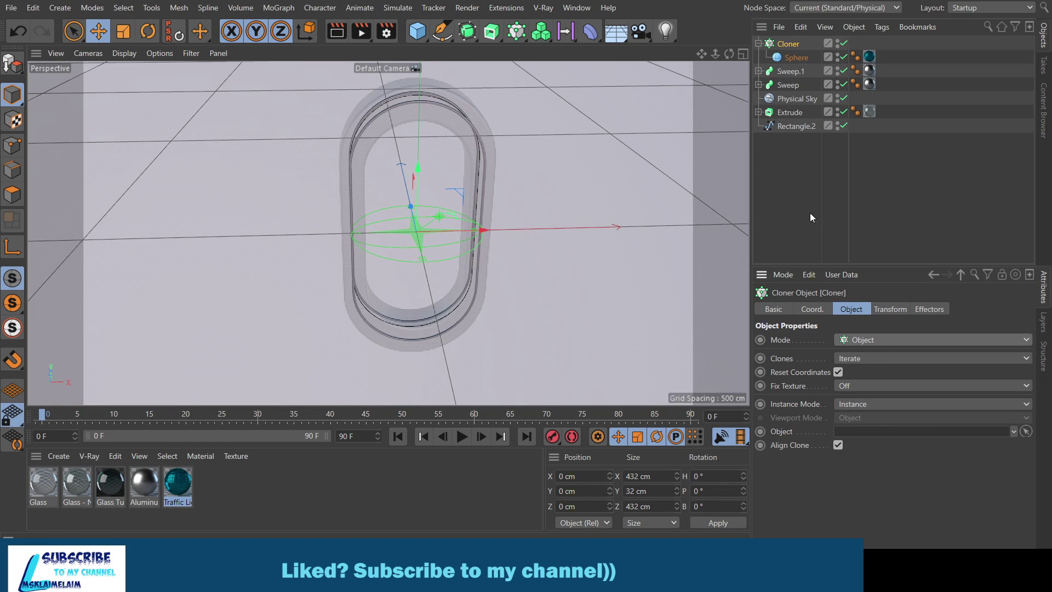
pyautogui.moveTo(786, 126); pyautogui.dragTo(877, 432)
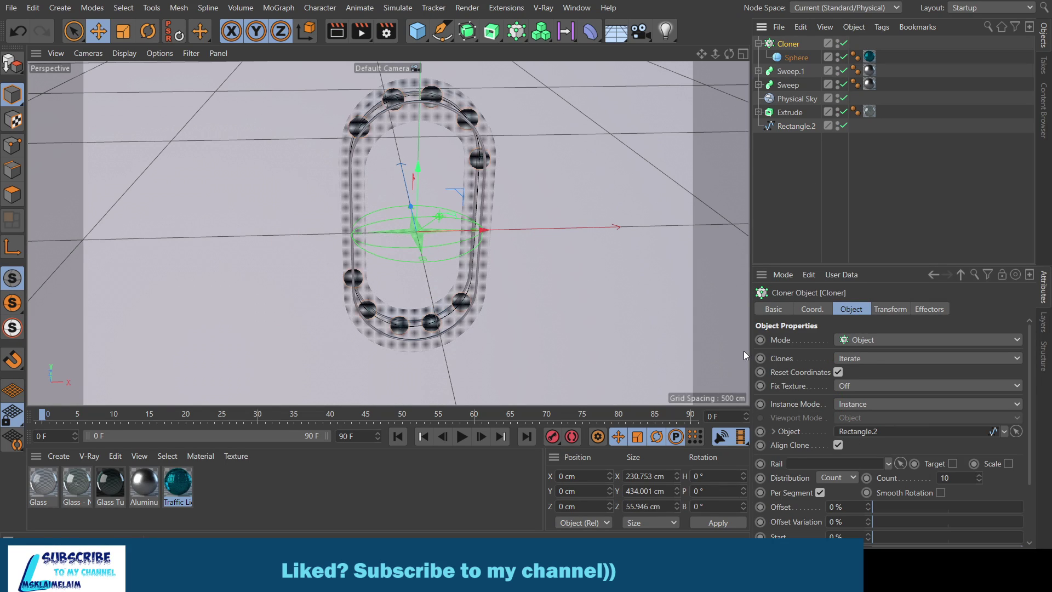
# - Set Rectangle.2's intermediate points to Uniform with 20 points
pyautogui.click(793, 125)
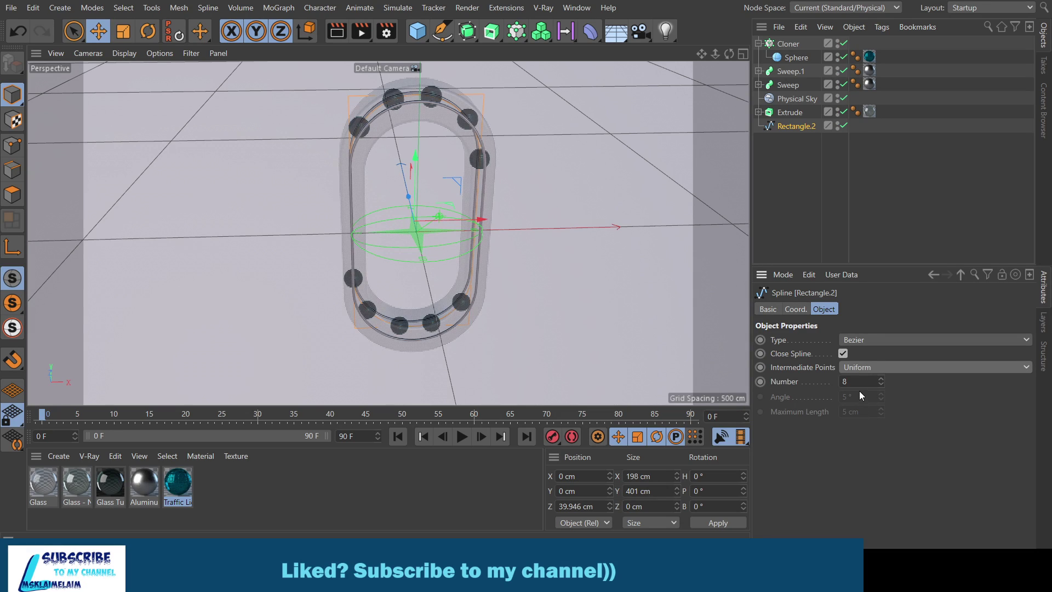
pyautogui.click(858, 382)
pyautogui.write('20')
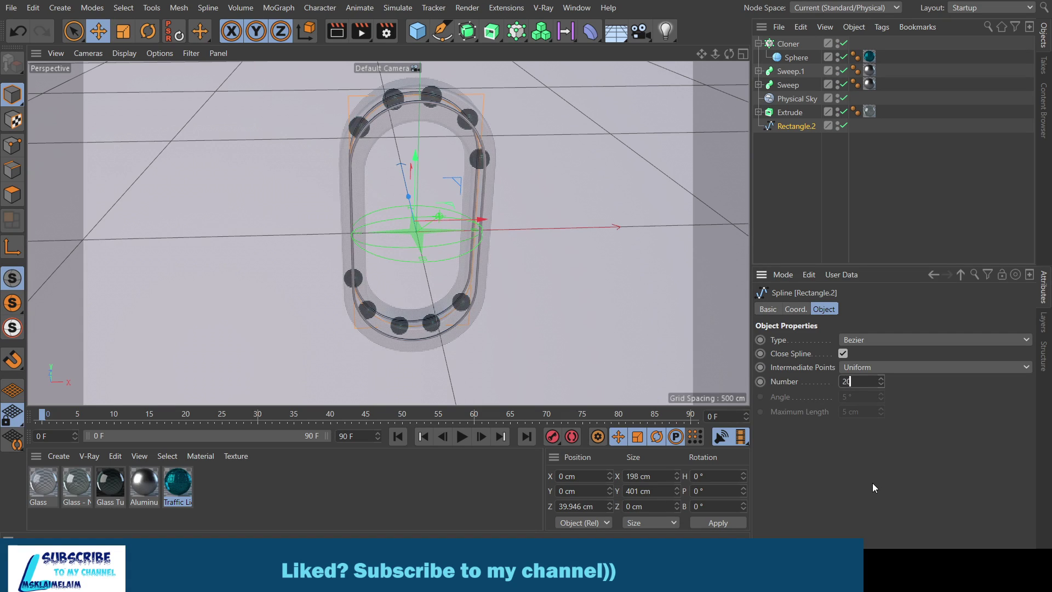
pyautogui.press('Return')
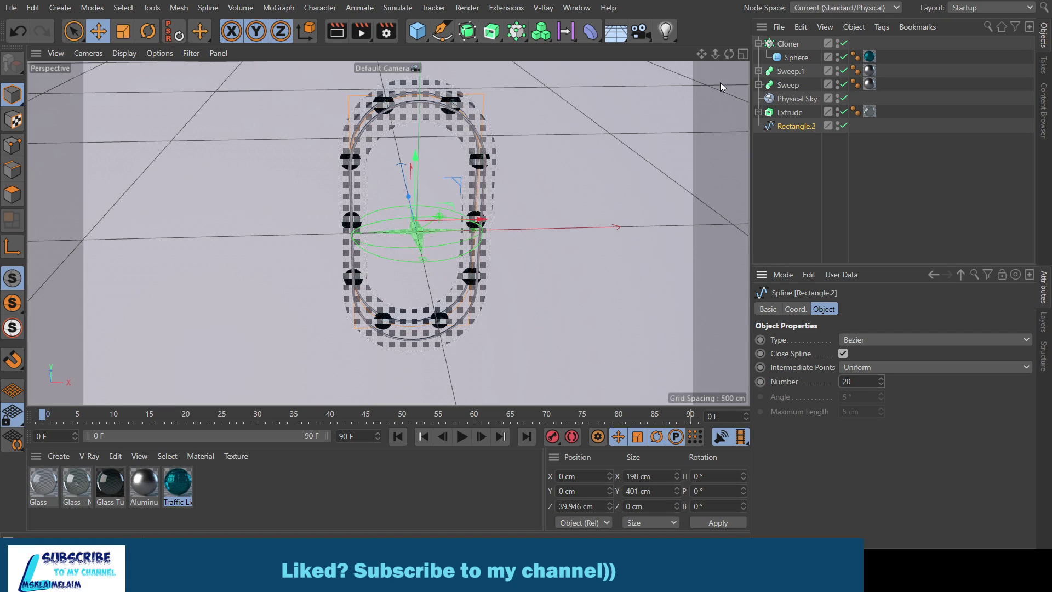
# - From a low view, slide Rectangle.2 and its sphere clones back along Z into the capsule
pyautogui.moveTo(729, 53)
pyautogui.mouseDown()
pyautogui.moveTo(707, 38)
pyautogui.moveTo(728, 100)
pyautogui.mouseUp()
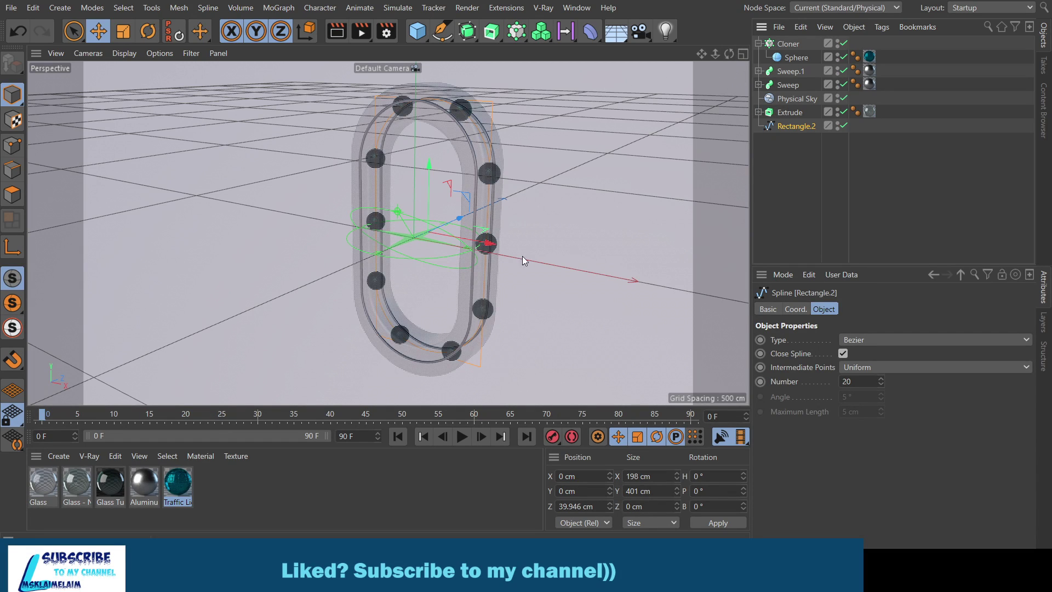
pyautogui.moveTo(450, 219); pyautogui.dragTo(446, 219)
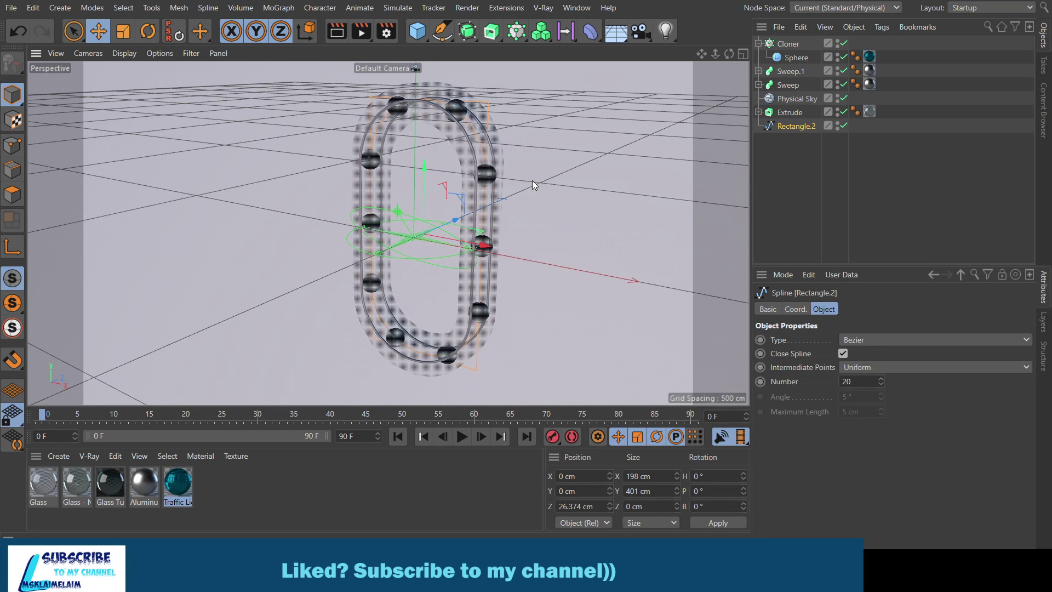
pyautogui.click(792, 113)
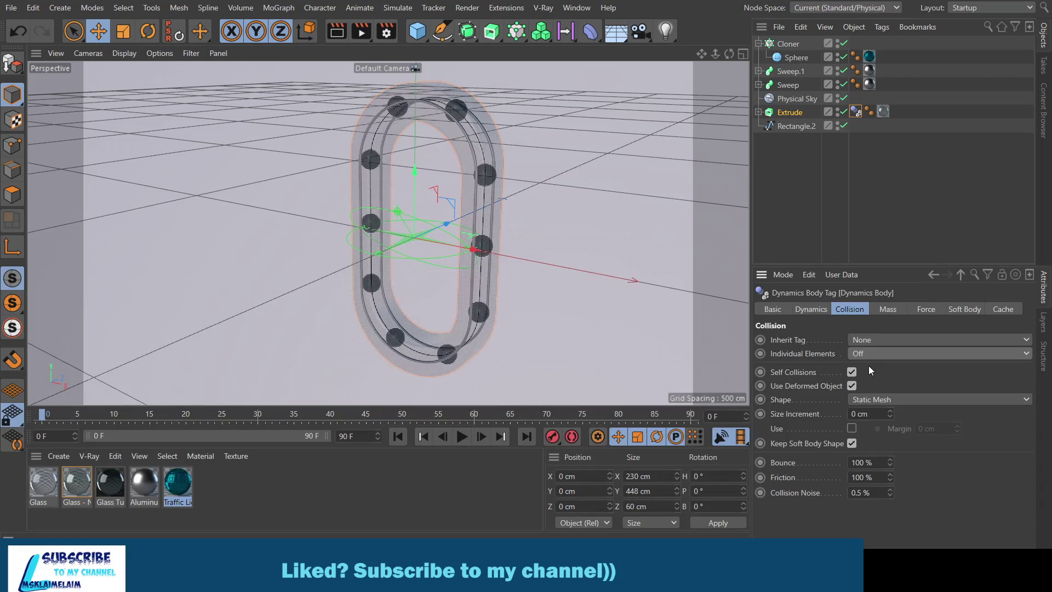
# - Paste a Dynamics Body tag onto the Cloner, simulate to frame 39, and render the view
pyautogui.click(783, 44)
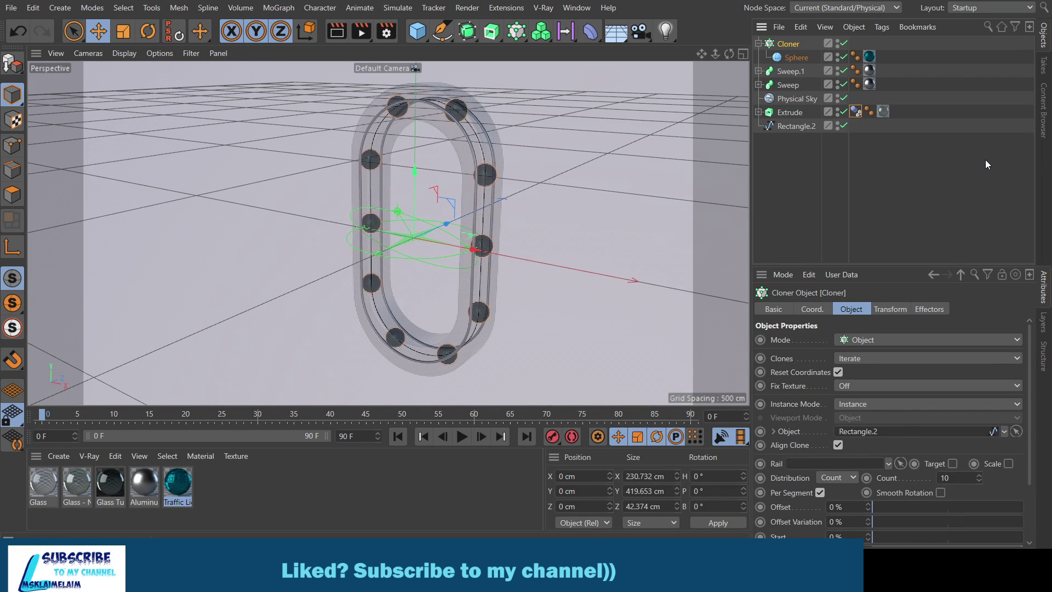
pyautogui.hotkey('ctrl', 'v')
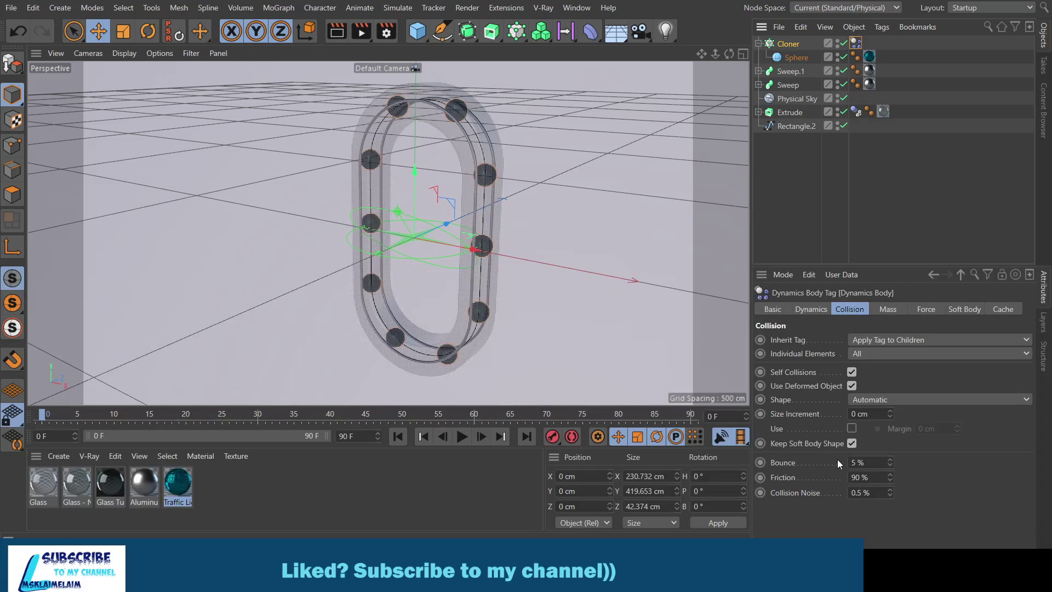
pyautogui.click(461, 436)
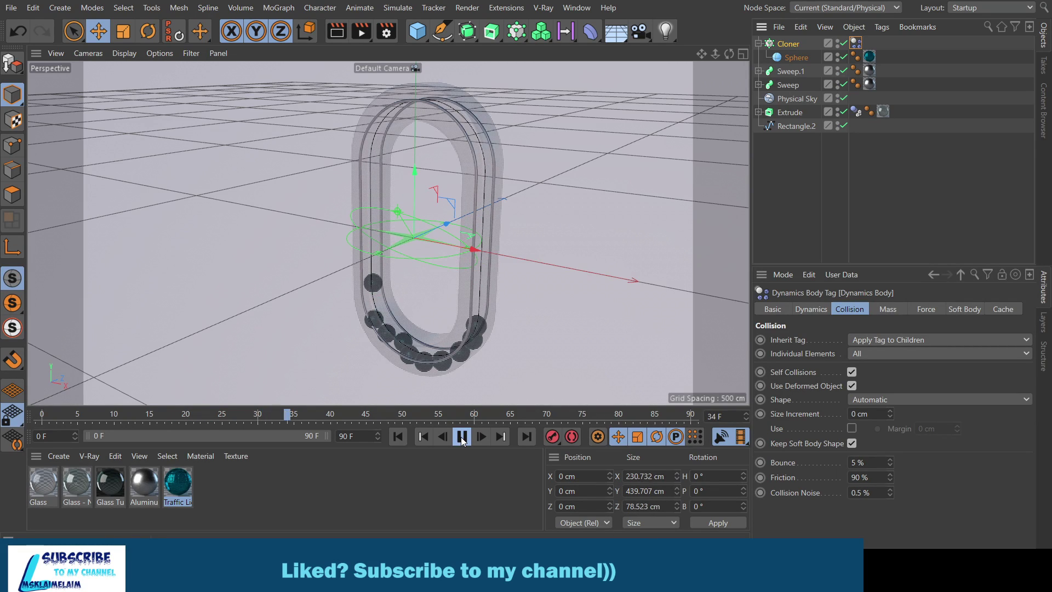
pyautogui.click(462, 437)
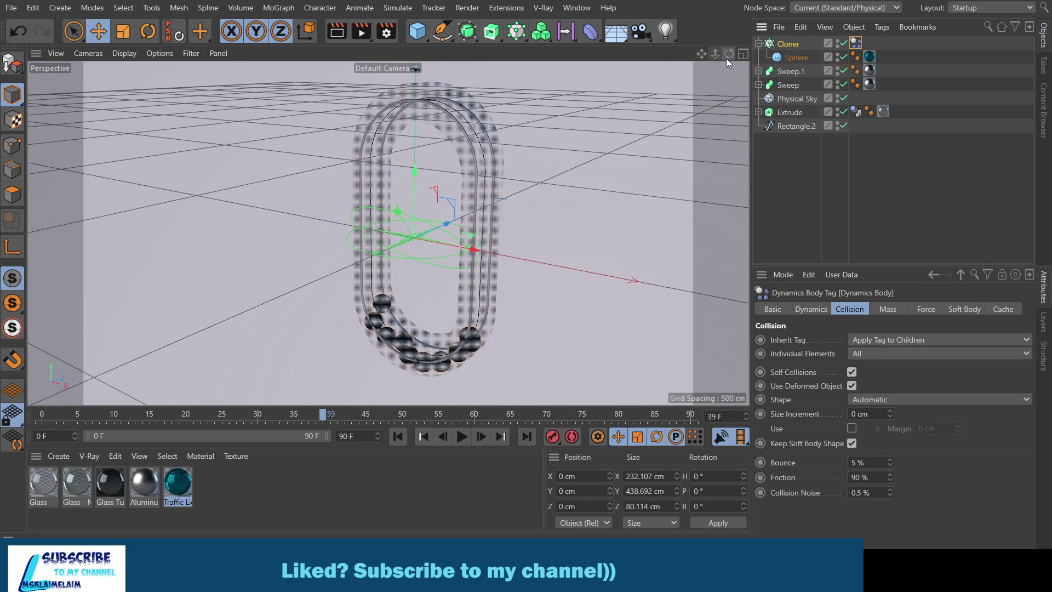
pyautogui.moveTo(726, 58); pyautogui.dragTo(726, 57)
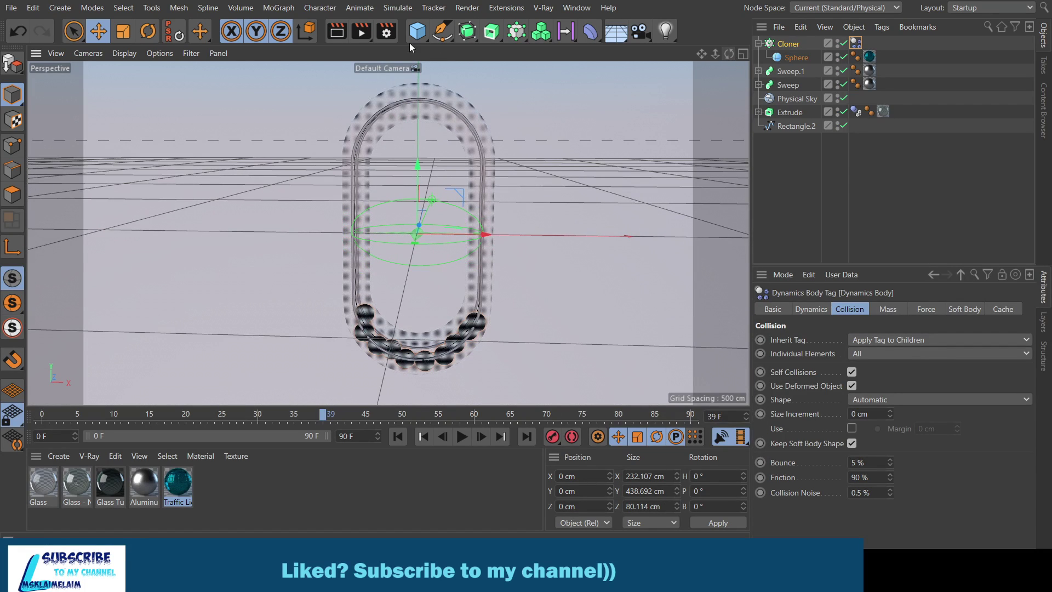
pyautogui.click(338, 33)
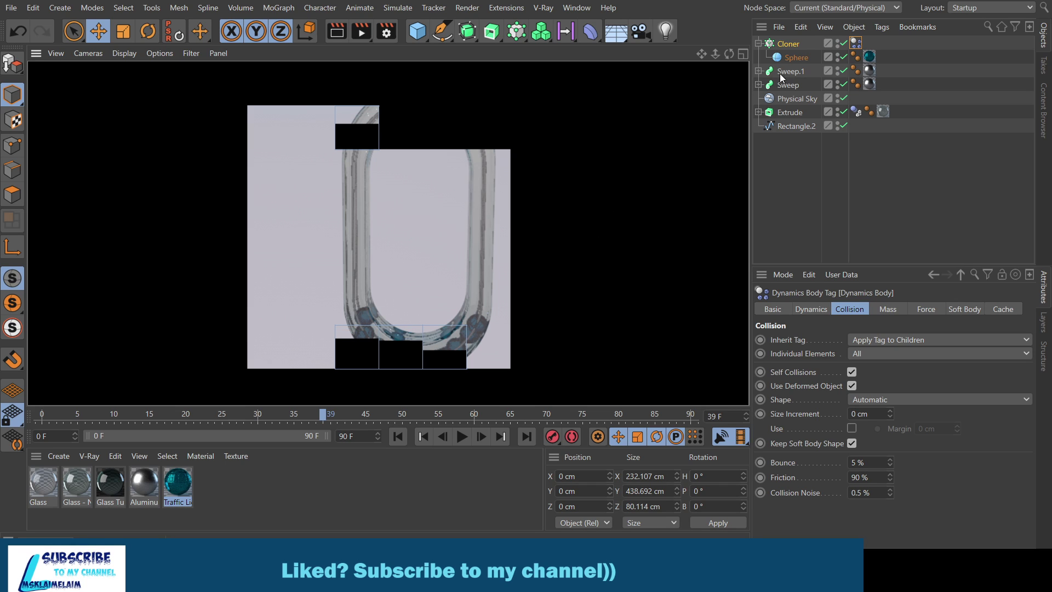
# - Set Sweep.1's profile circle radius to 1 cm
pyautogui.click(758, 71)
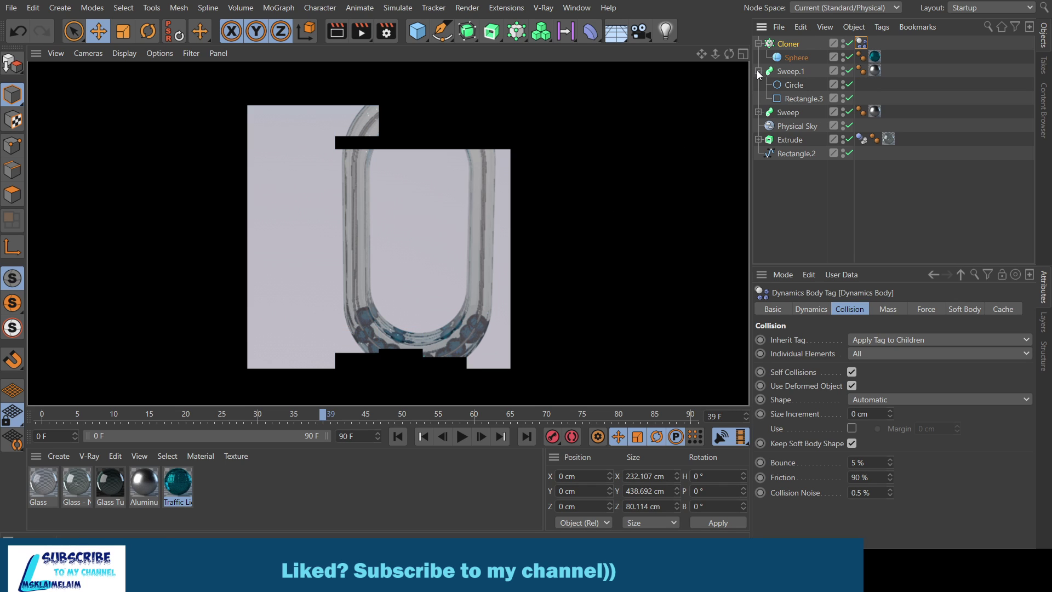
pyautogui.click(758, 112)
pyautogui.click(781, 86)
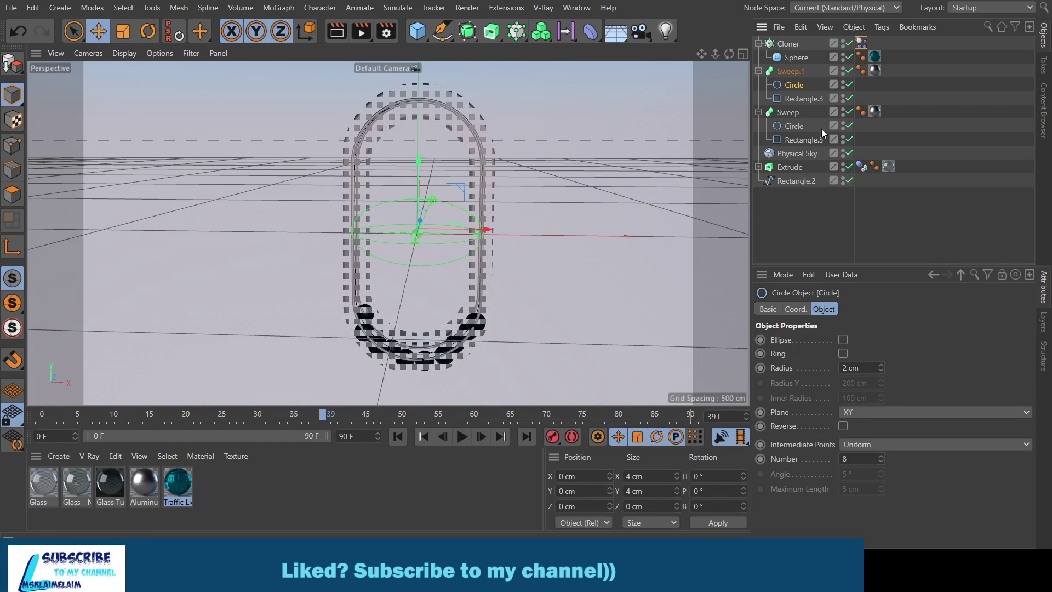
pyautogui.keyDown('shift'); pyautogui.click(793, 126); pyautogui.keyUp('shift')
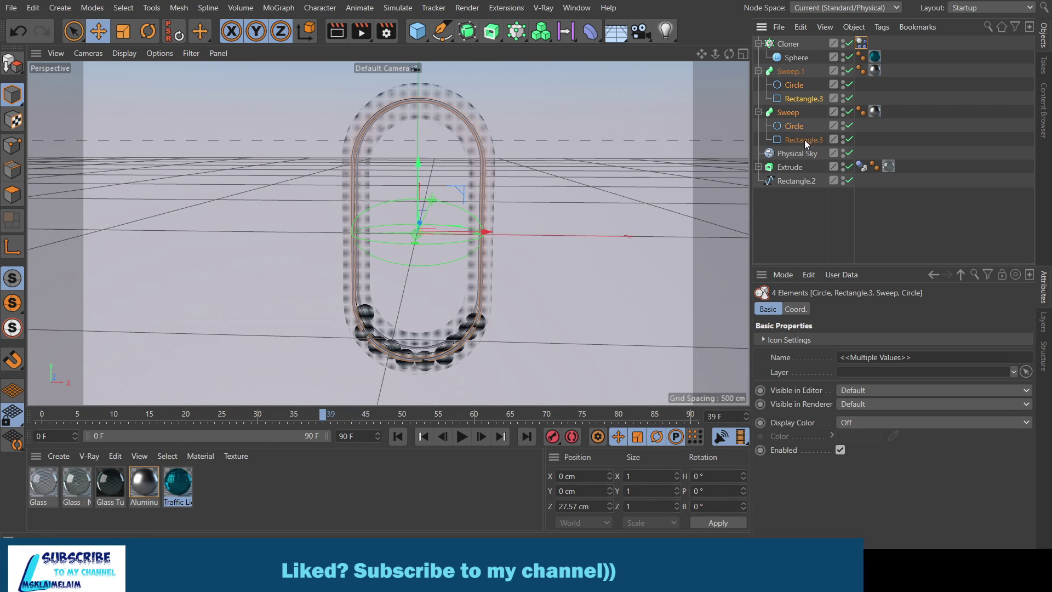
pyautogui.click(795, 85)
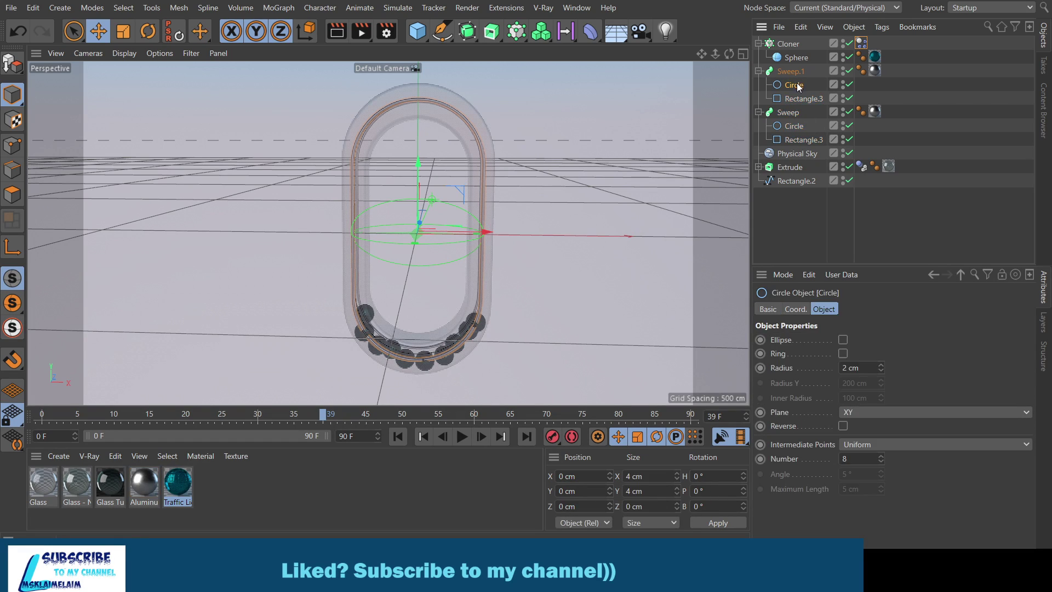
pyautogui.click(856, 367)
pyautogui.write('1')
pyautogui.press('Return')
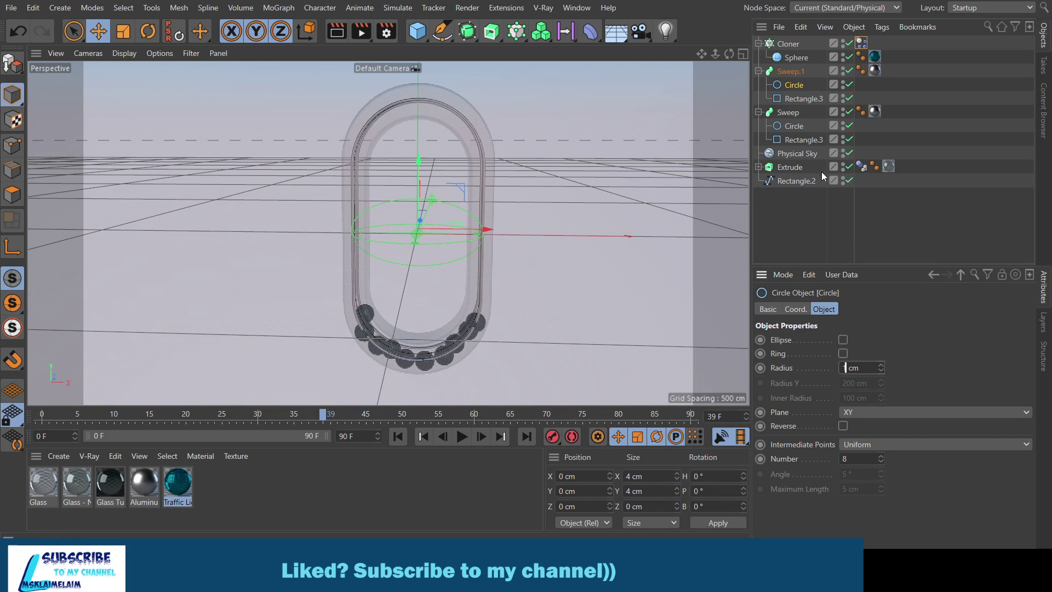
pyautogui.click(800, 128)
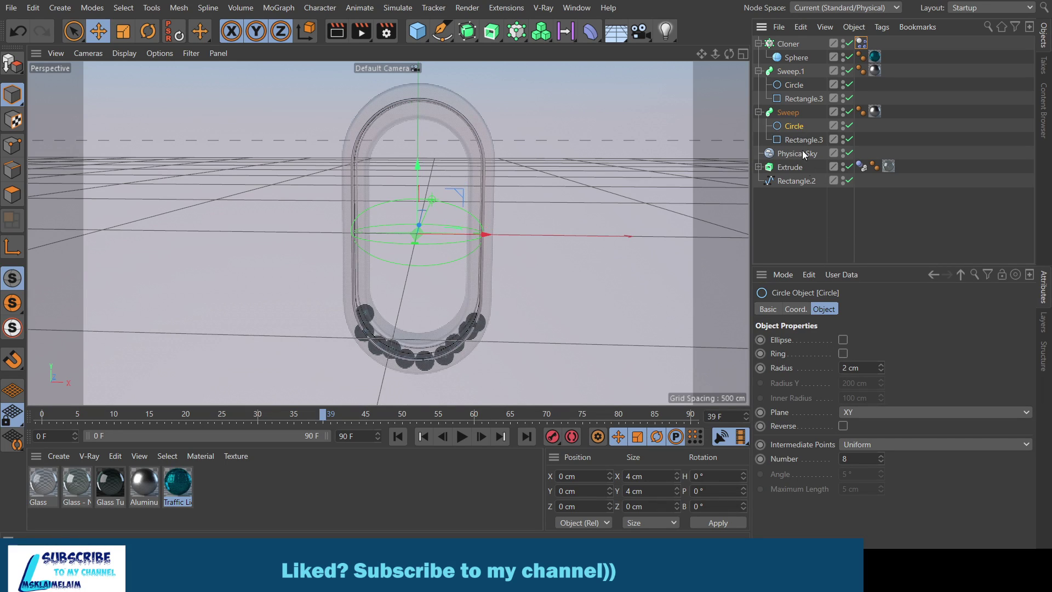
pyautogui.click(850, 368)
pyautogui.write('1')
pyautogui.press('Return')
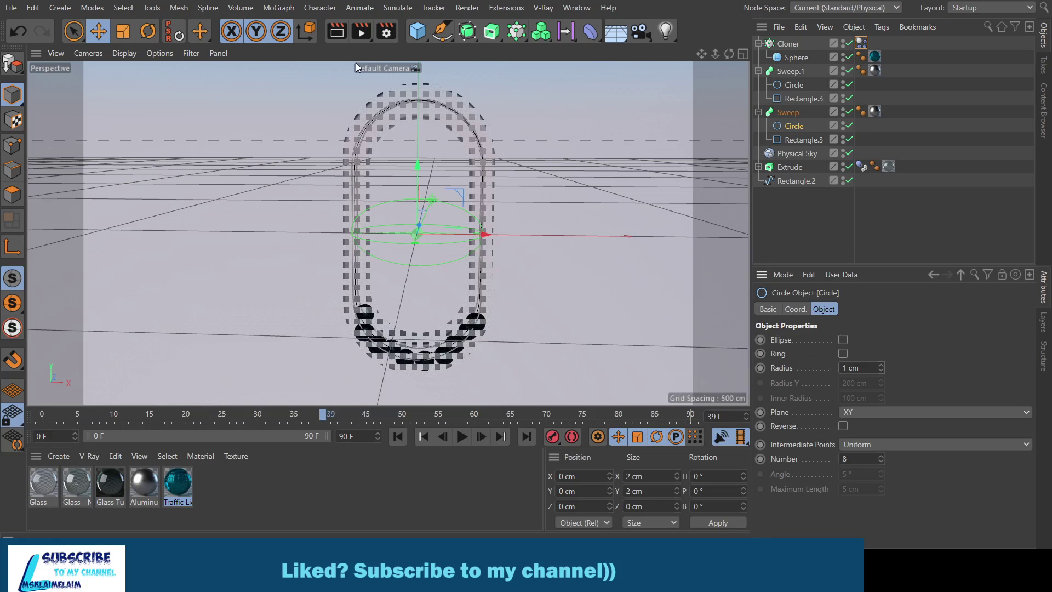
pyautogui.click(337, 33)
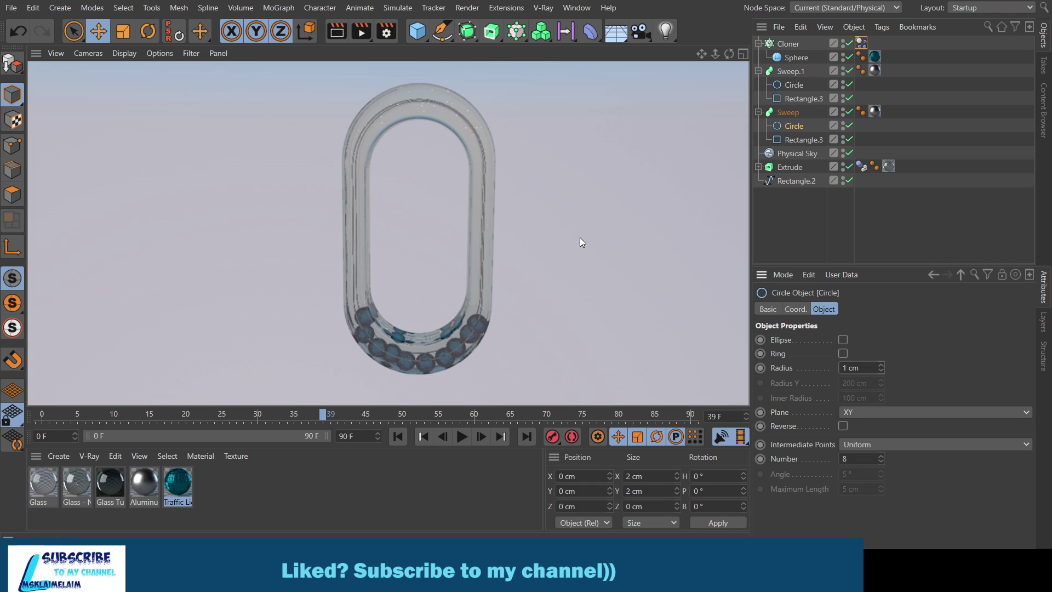
pyautogui.moveTo(729, 53)
pyautogui.mouseDown()
pyautogui.moveTo(685, 61)
pyautogui.moveTo(680, 90)
pyautogui.moveTo(625, 91)
pyautogui.mouseUp()
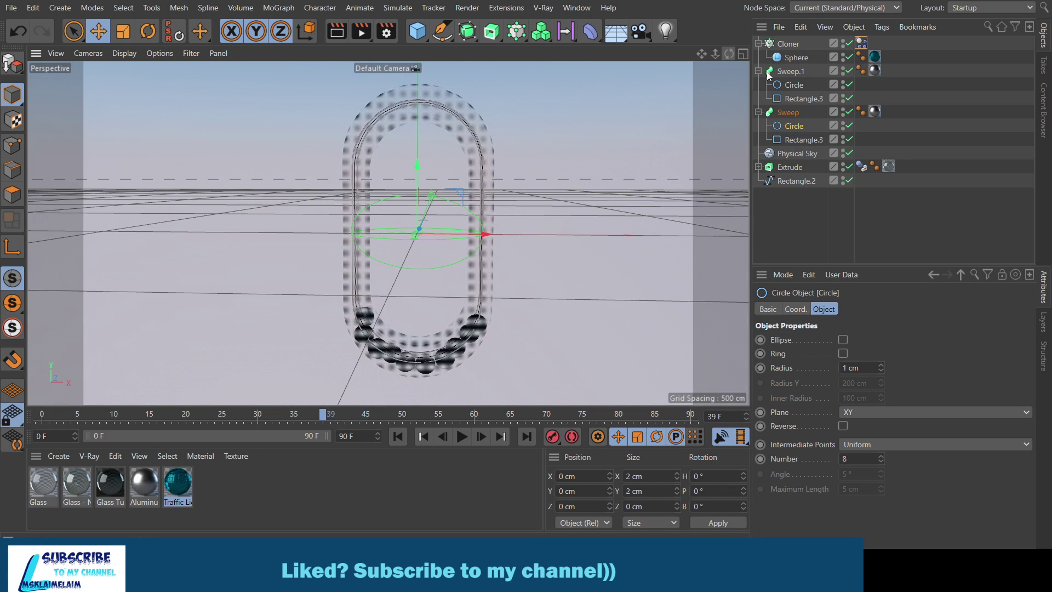
# - Give the spheres' Dynamics Body tag 70% bounce and 30% friction
pyautogui.click(862, 45)
pyautogui.moveTo(883, 463); pyautogui.dragTo(835, 455)
pyautogui.write('70')
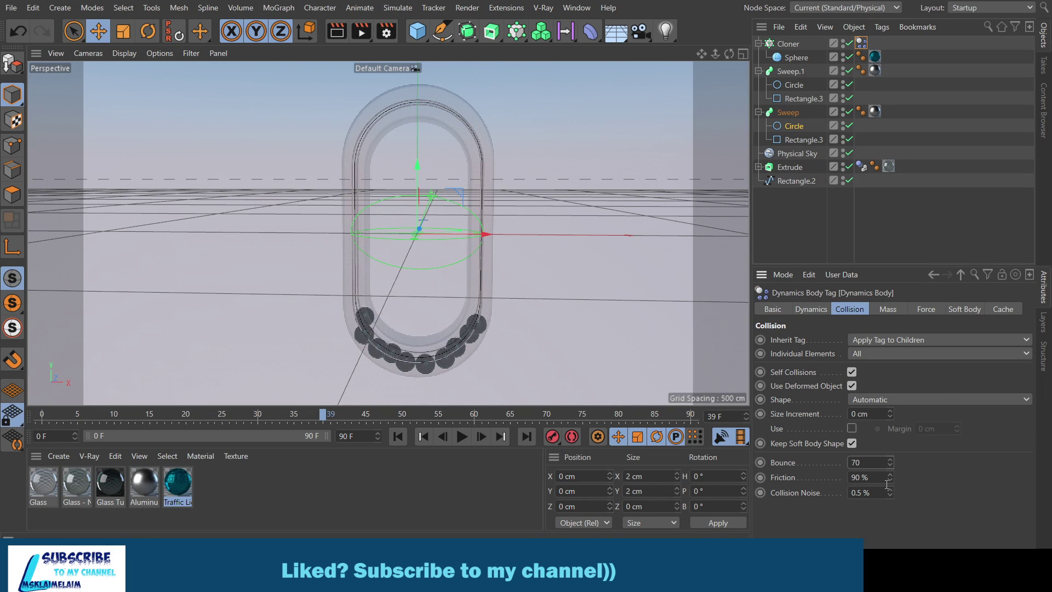
pyautogui.press('Tab')
pyautogui.write('30')
# - Rewind and replay the simulation, stopping at frame 50
pyautogui.click(398, 436)
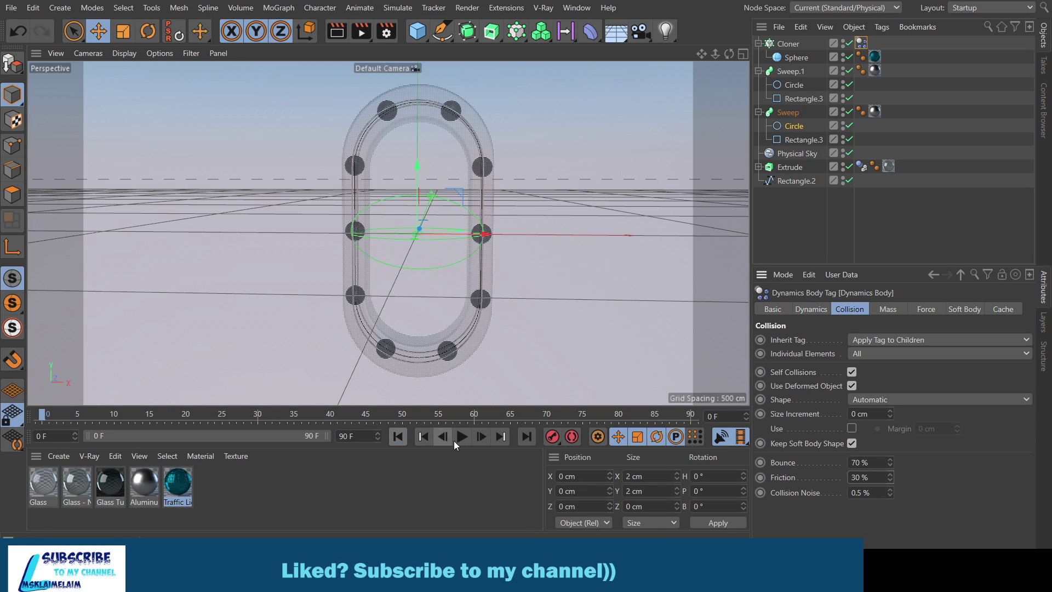
pyautogui.click(460, 439)
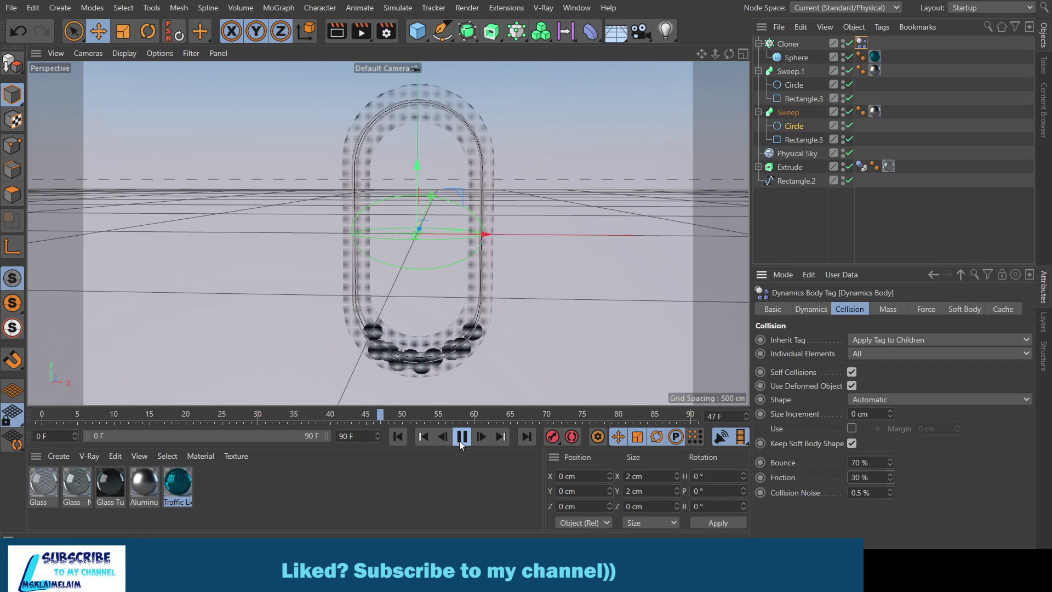
pyautogui.click(460, 438)
# - Set the Cloner's Count to 30 clones
pyautogui.click(796, 45)
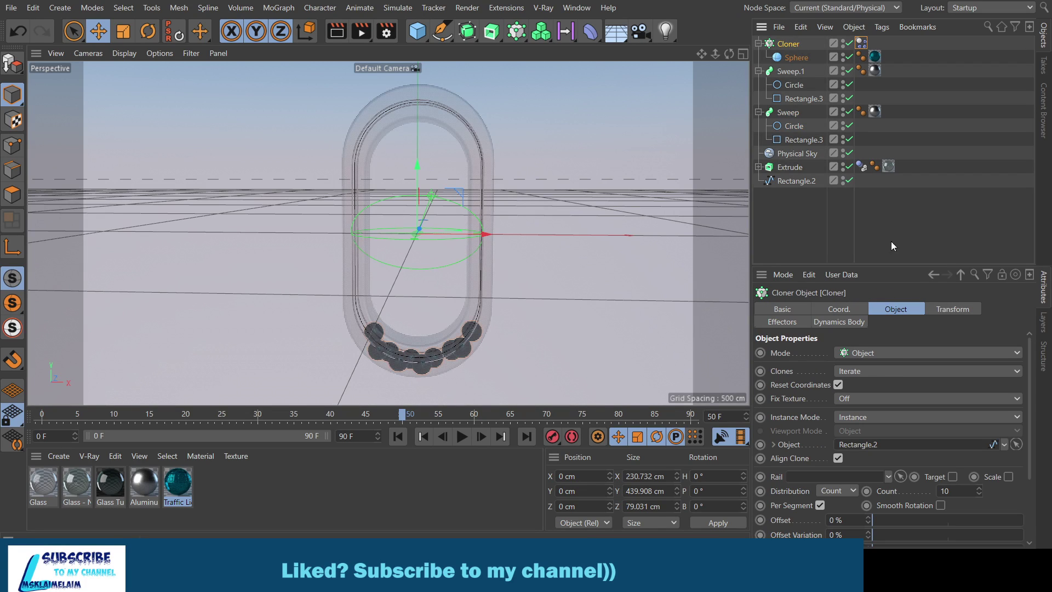
pyautogui.doubleClick(967, 485)
pyautogui.write('5')
pyautogui.write('0')
pyautogui.press('Return')
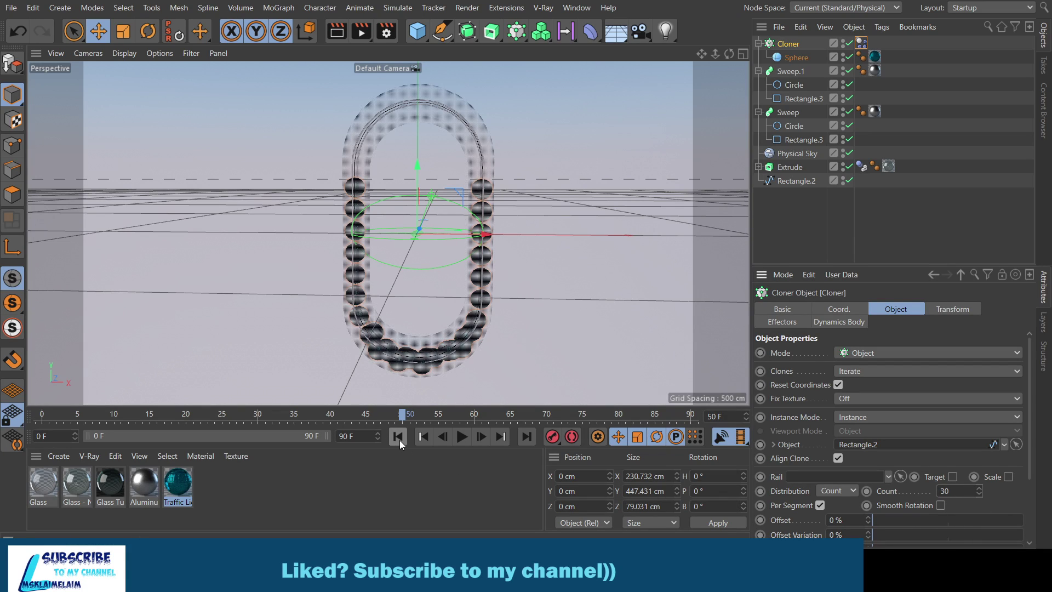
# - Rewind and replay the simulation to frame 57, then orbit to a frontal view
pyautogui.click(399, 437)
pyautogui.click(462, 436)
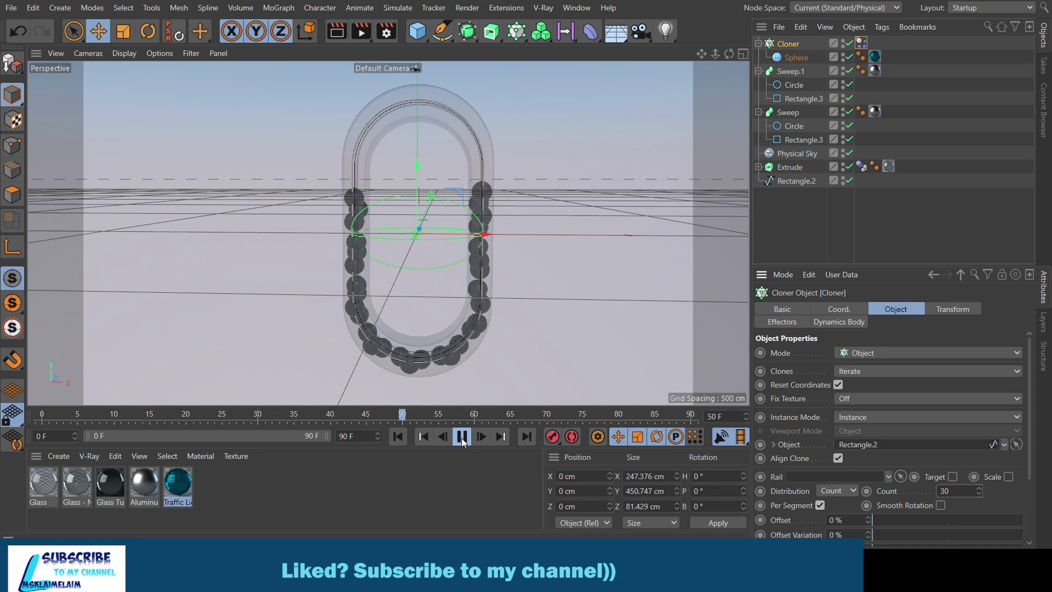
pyautogui.click(462, 436)
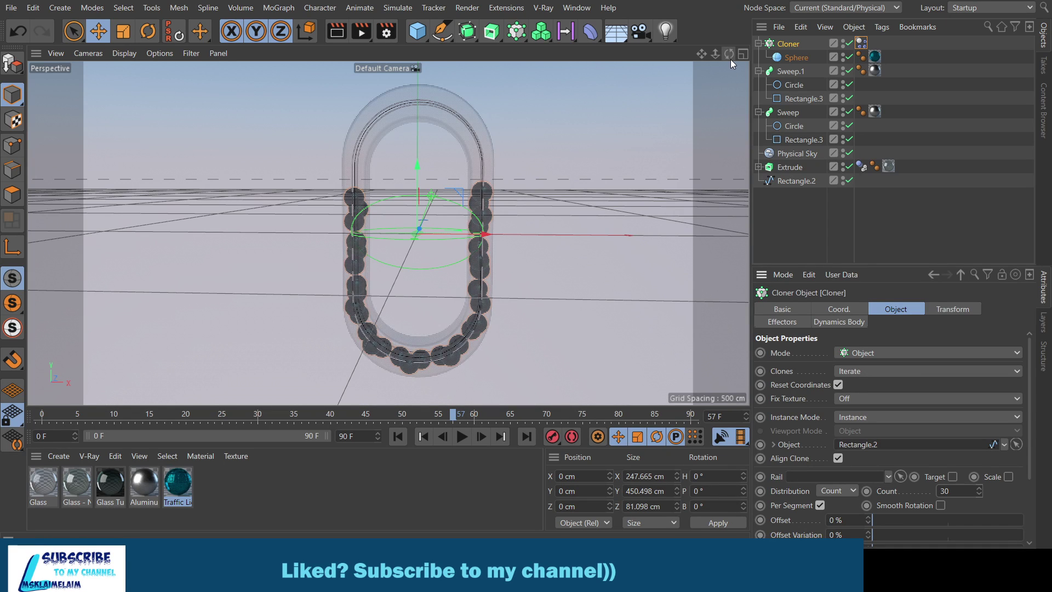
pyautogui.moveTo(729, 53); pyautogui.dragTo(658, 71)
pyautogui.moveTo(388, 232); pyautogui.dragTo(729, 53)
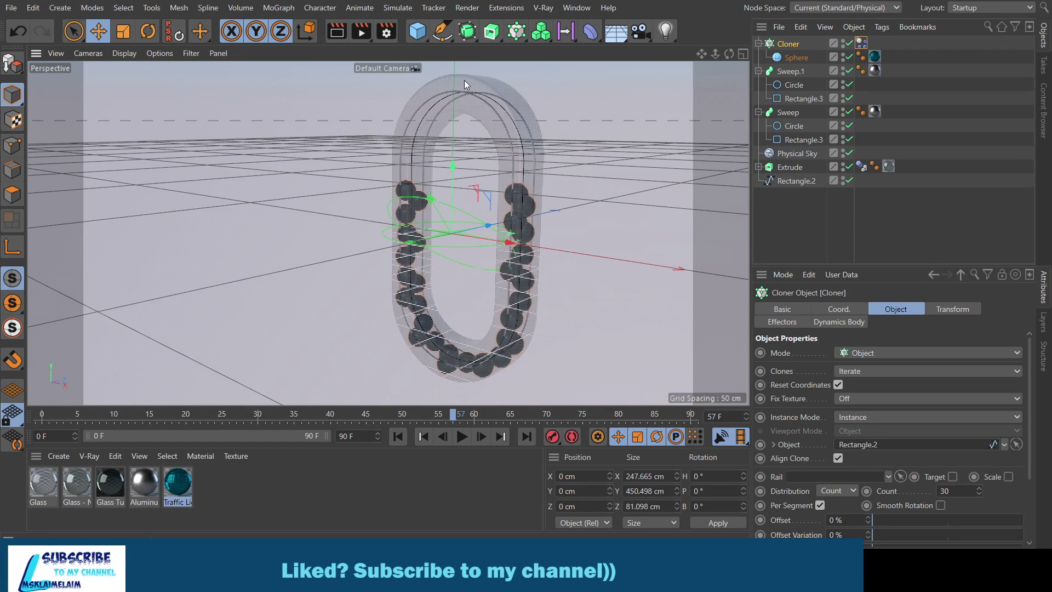
# - Rewind to frame 0 and set the spheres' Aerodynamics Drag to 10% in the Force tab
pyautogui.click(460, 438)
pyautogui.click(397, 437)
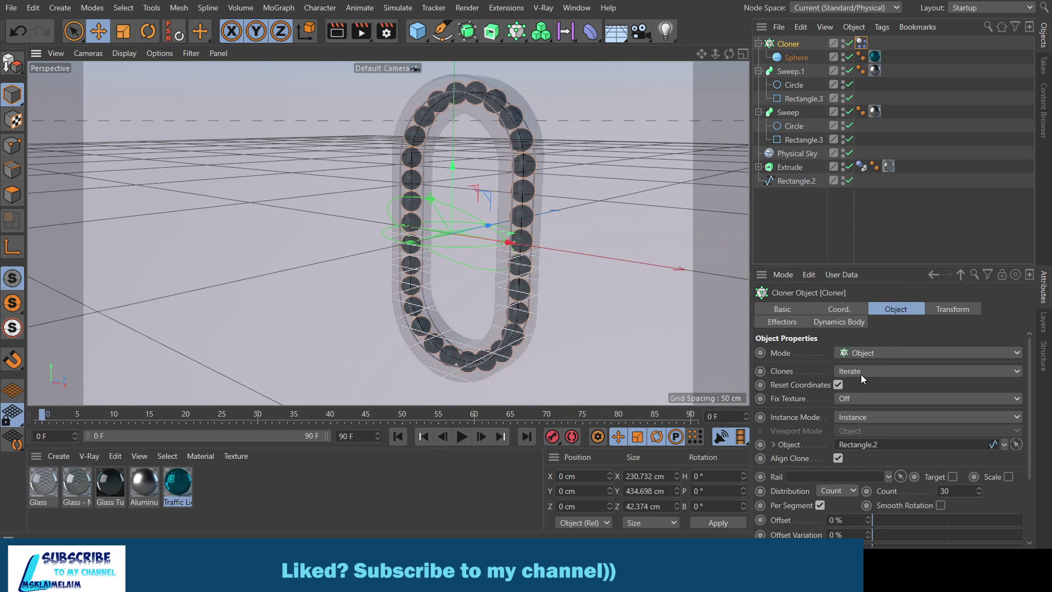
pyautogui.click(861, 43)
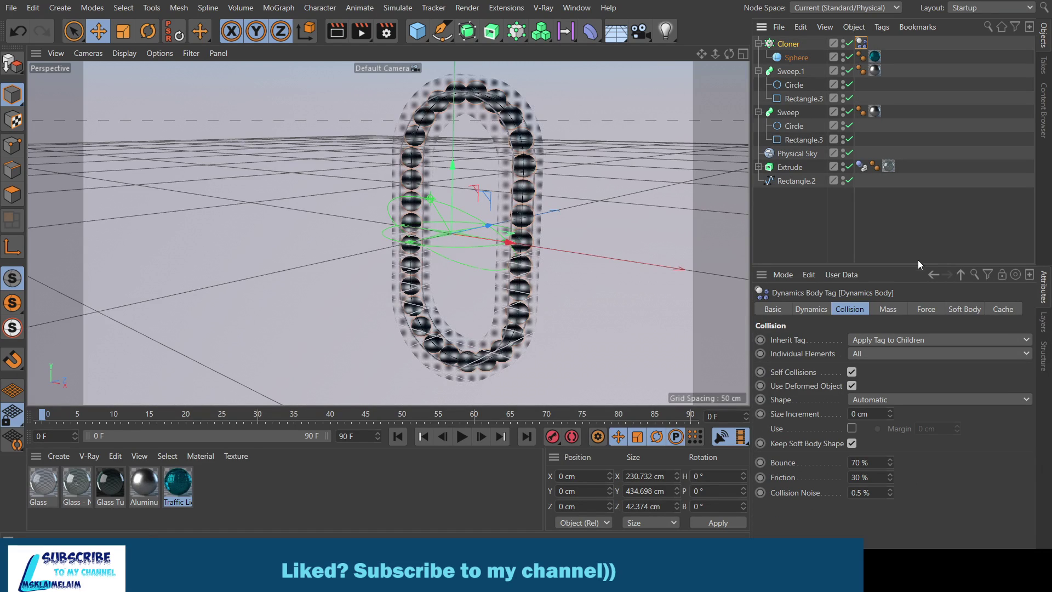
pyautogui.click(889, 311)
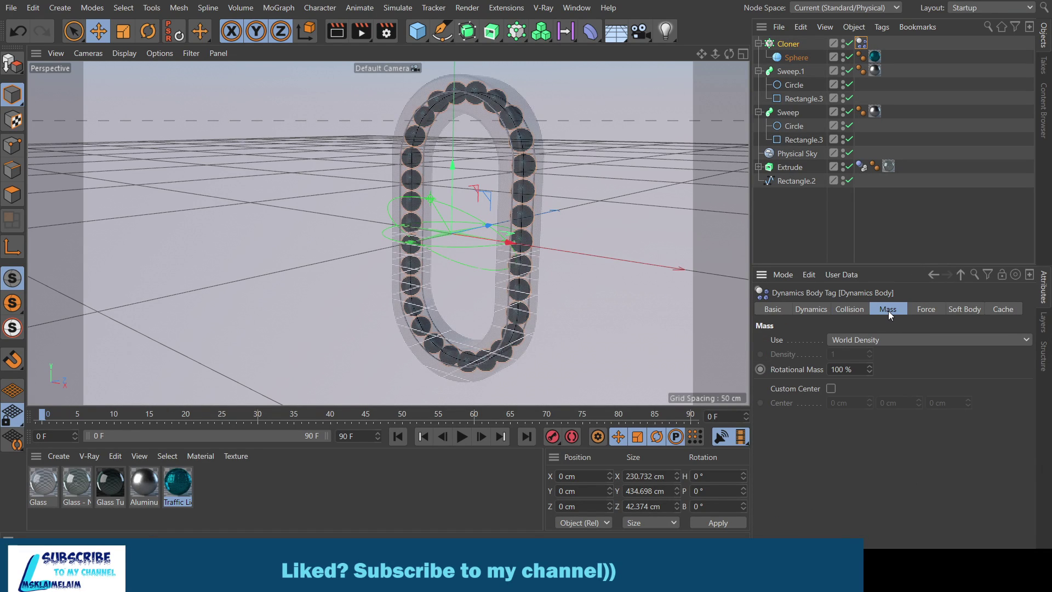
pyautogui.click(925, 311)
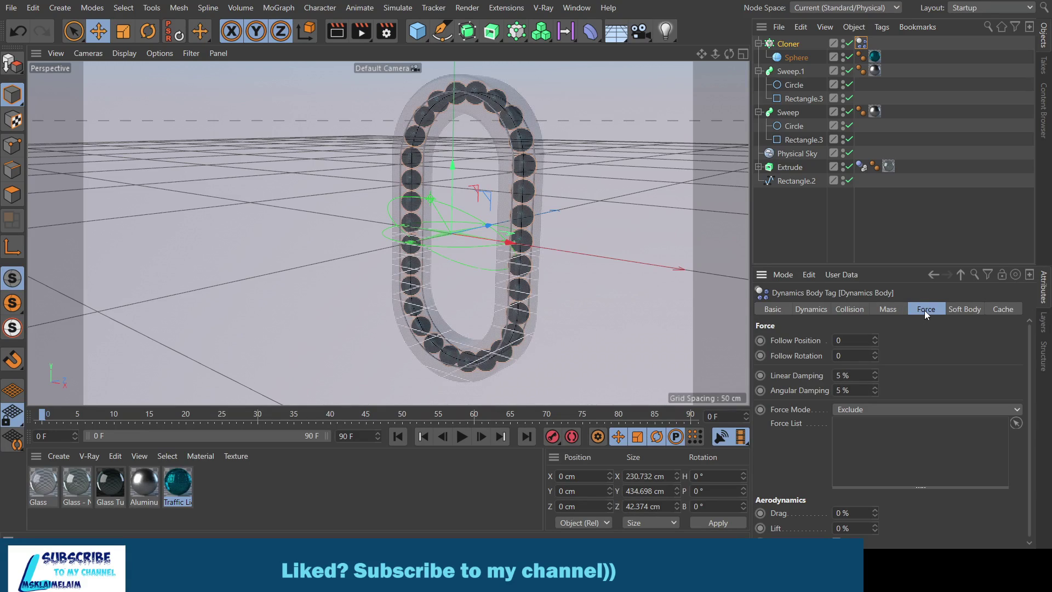
pyautogui.click(847, 513)
pyautogui.write('10')
pyautogui.press('Return')
# - Play the simulation, rewind to frame 0, and select the Rectangle.2 spline
pyautogui.click(463, 437)
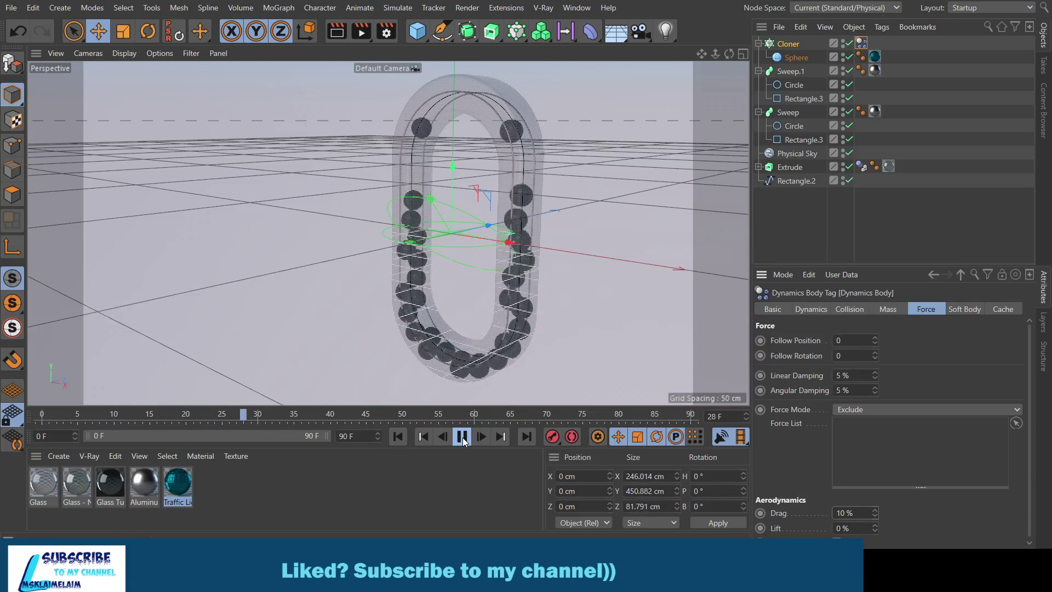
pyautogui.click(463, 437)
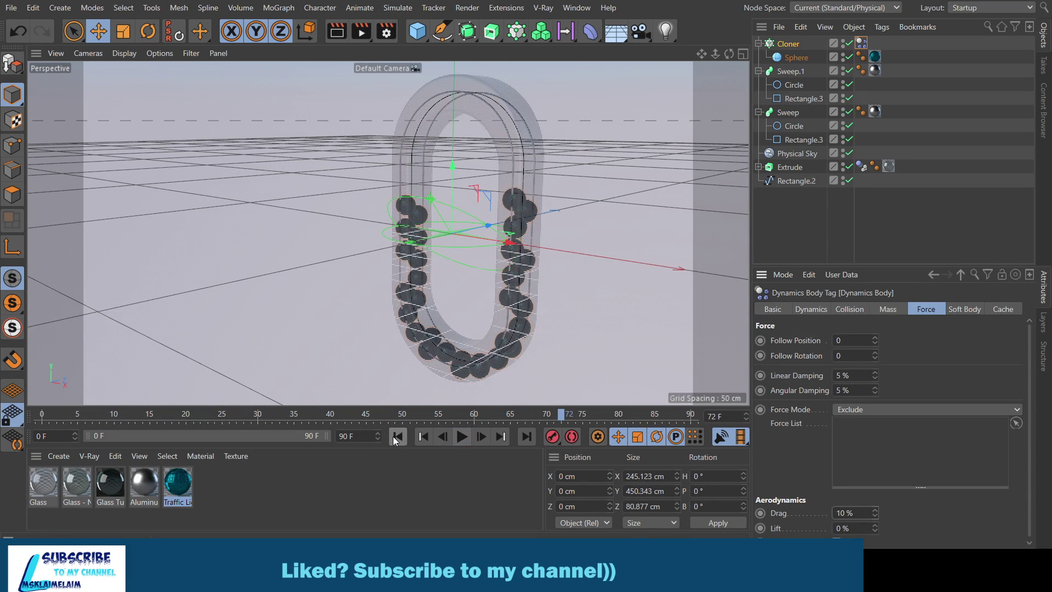
pyautogui.click(398, 436)
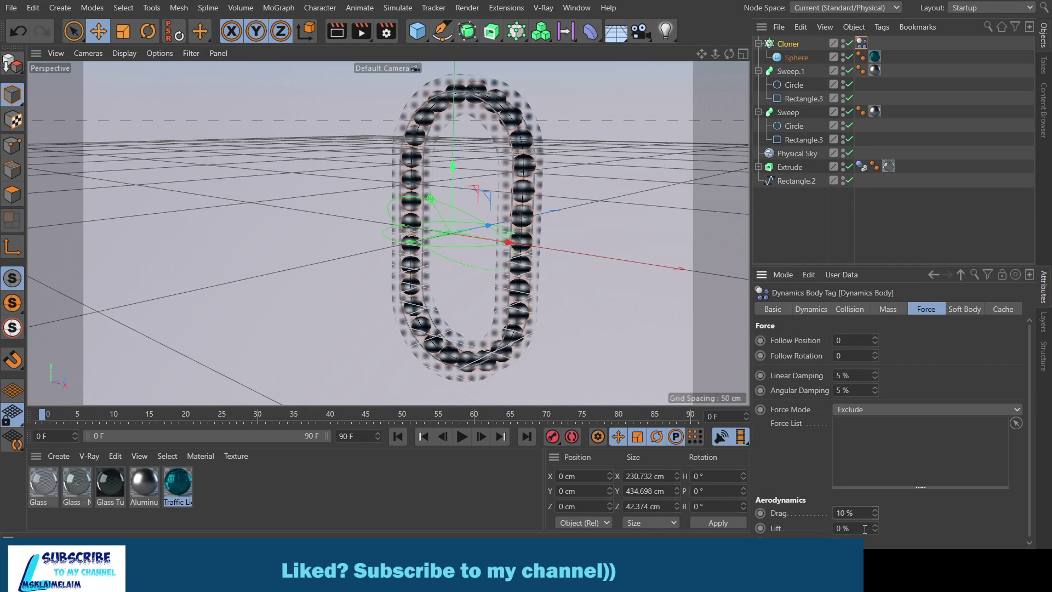
pyautogui.click(797, 182)
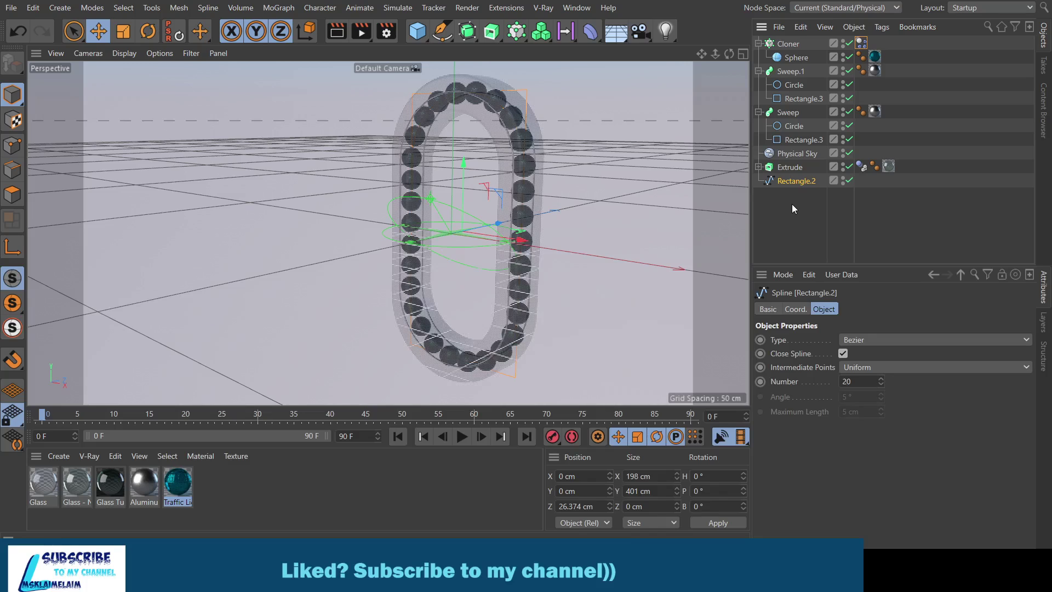
pyautogui.click(843, 354)
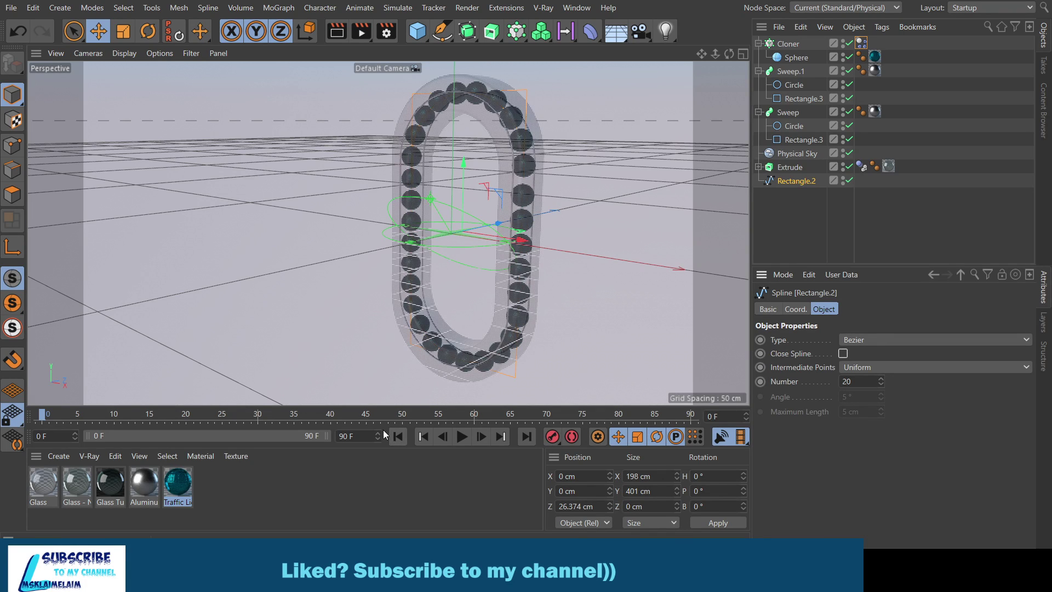
pyautogui.click(460, 438)
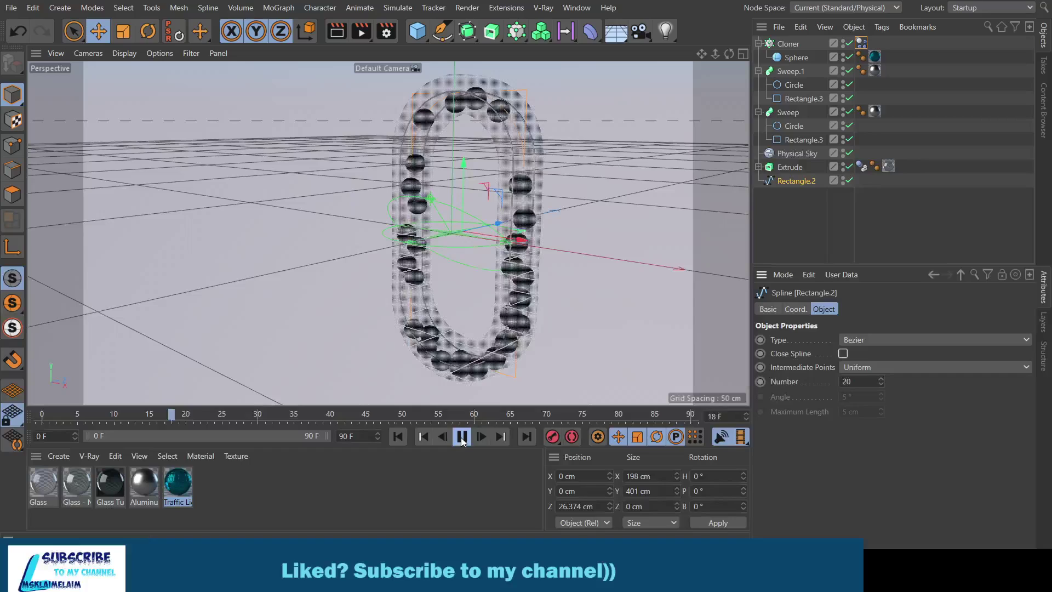
pyautogui.click(462, 437)
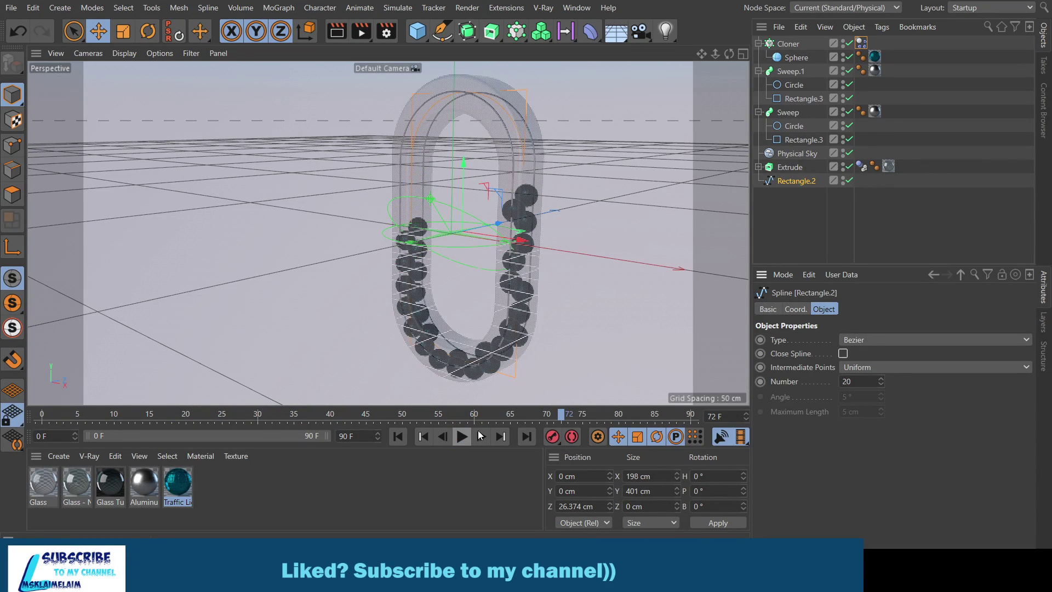
pyautogui.click(844, 354)
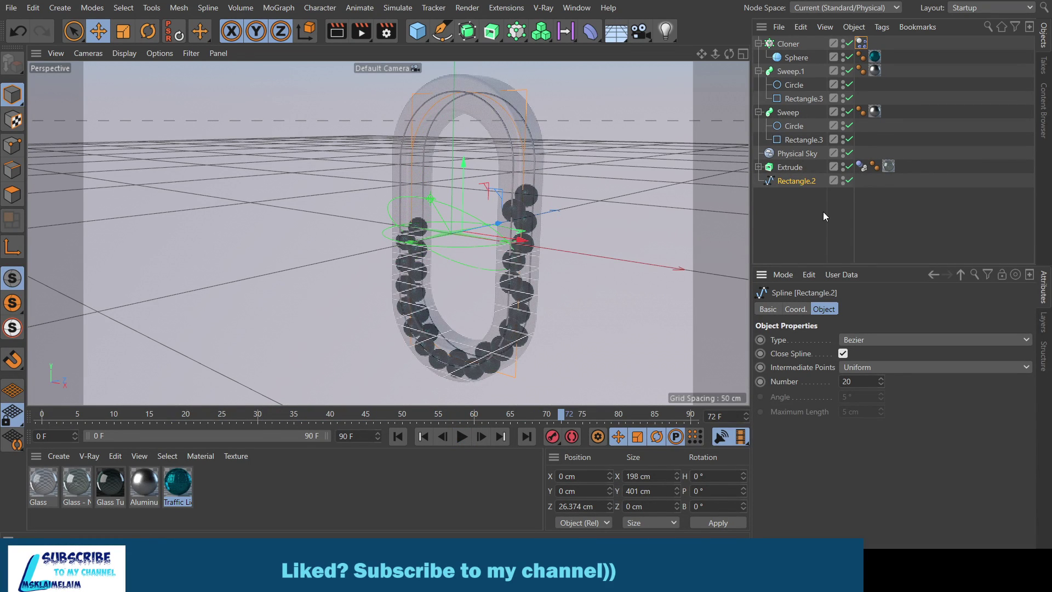